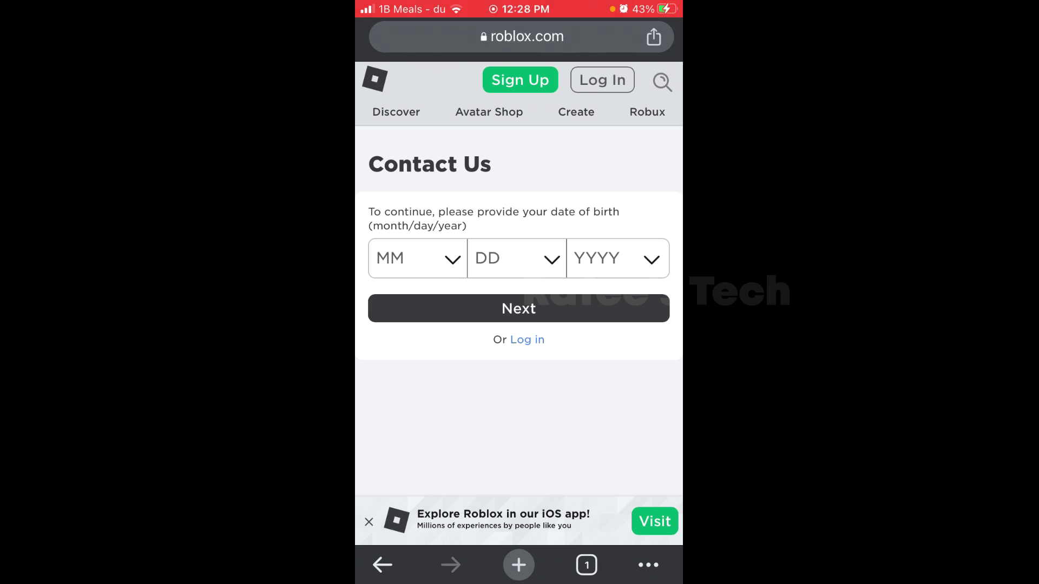
Reload the Roblox support page and go to the account login page
click(522, 37)
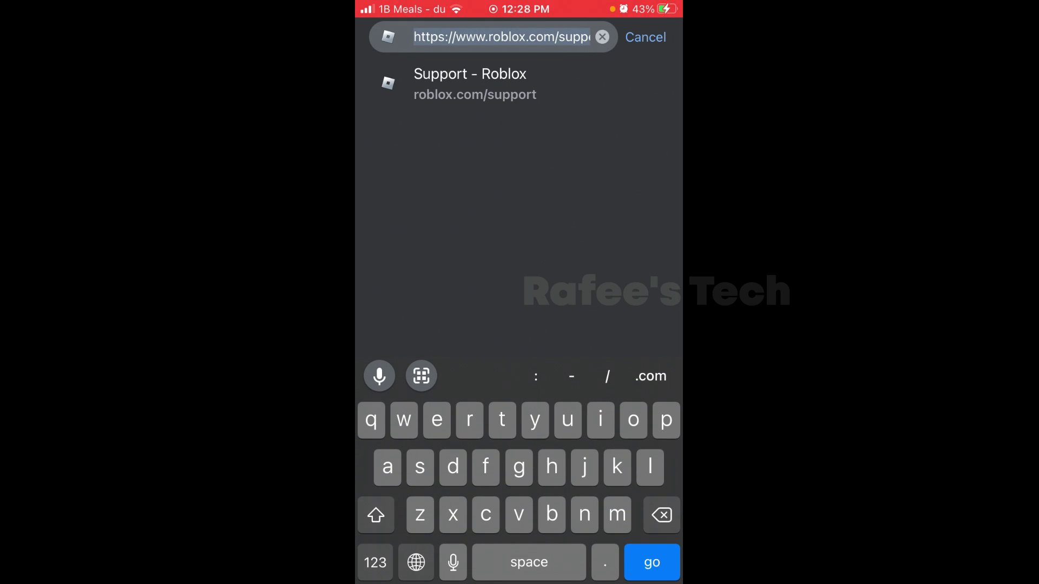
key(Return)
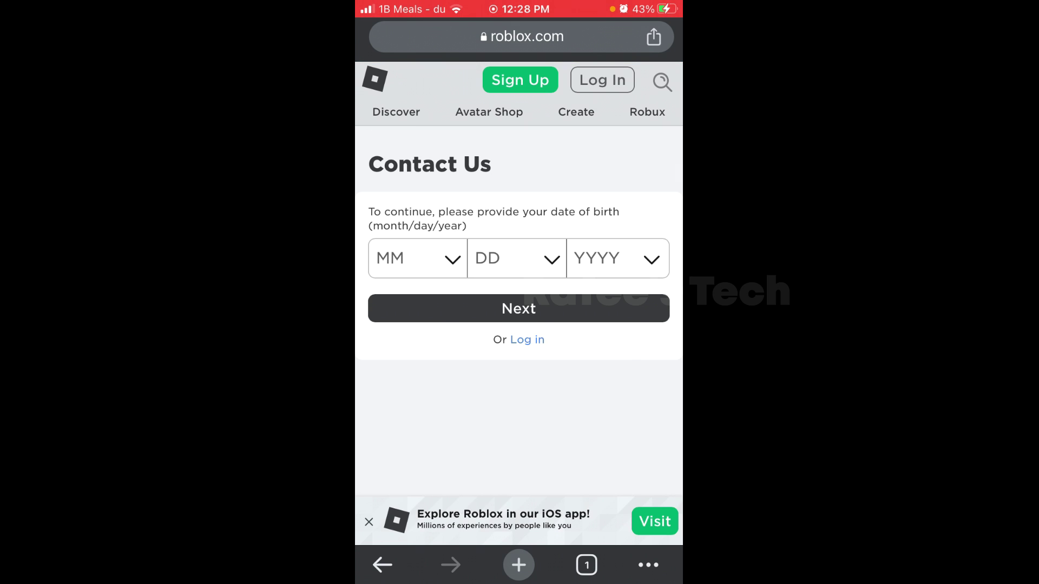
click(527, 340)
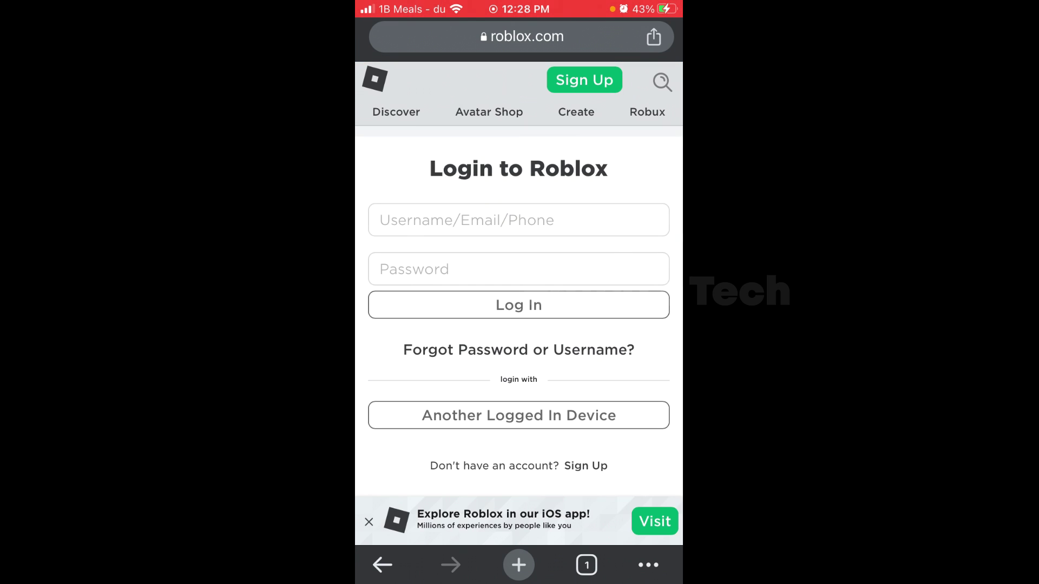
Enter the account username and password and submit the login
click(518, 219)
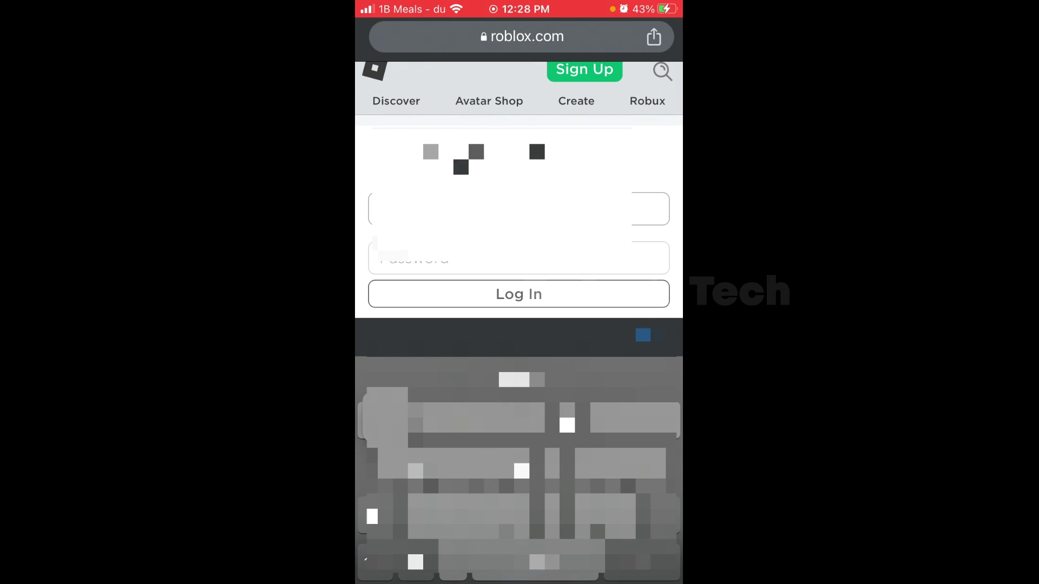
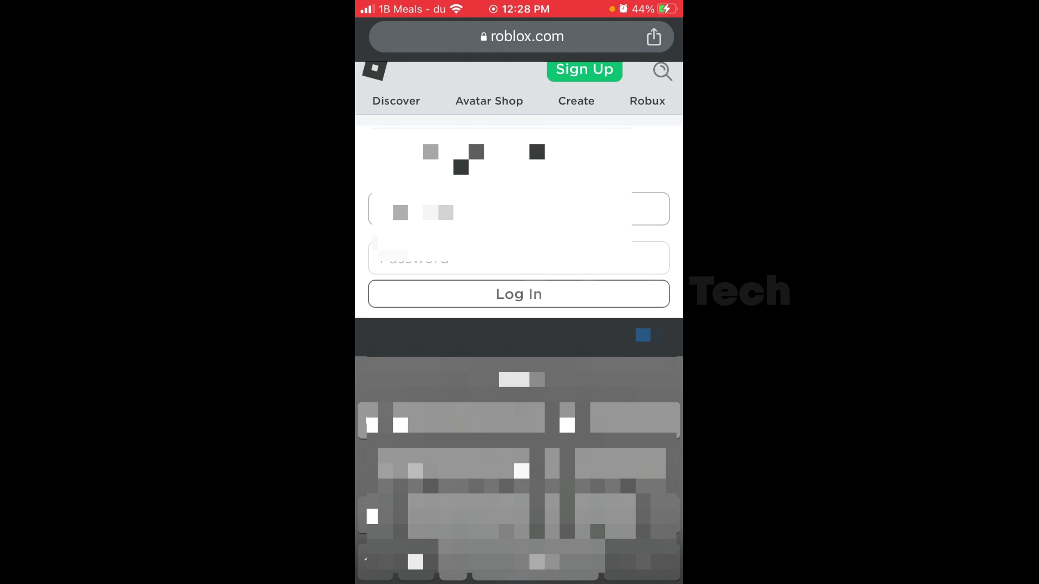
key(Tab)
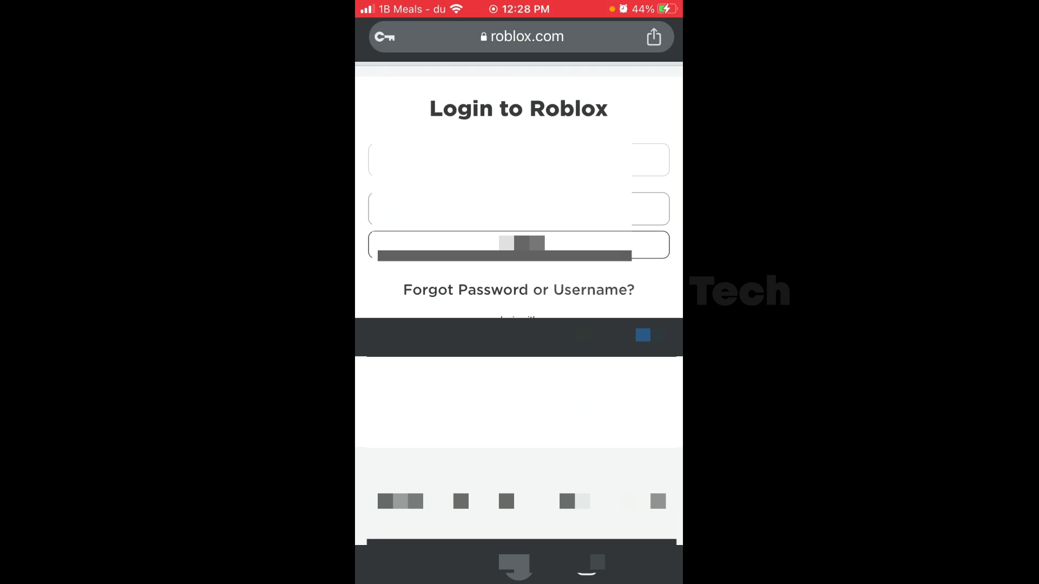
key(Return)
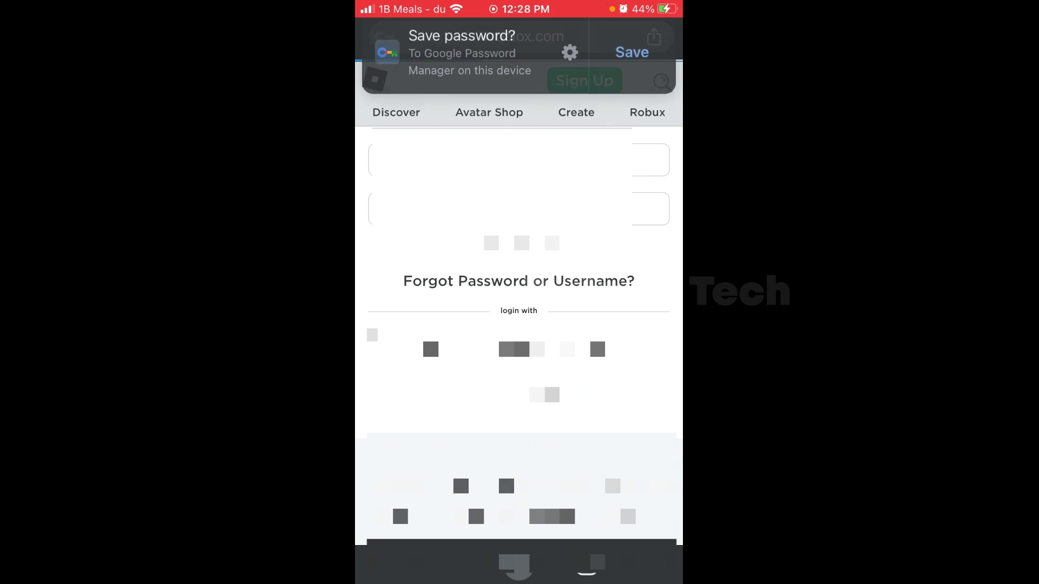
Dismiss the save-password offer and enter the first name on the Contact Us form
click(631, 97)
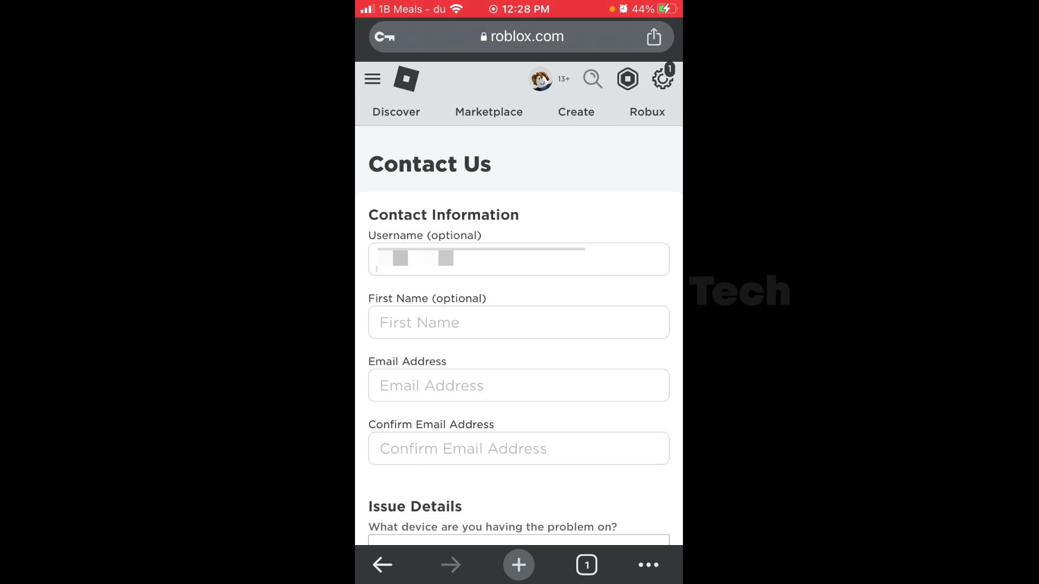
click(518, 323)
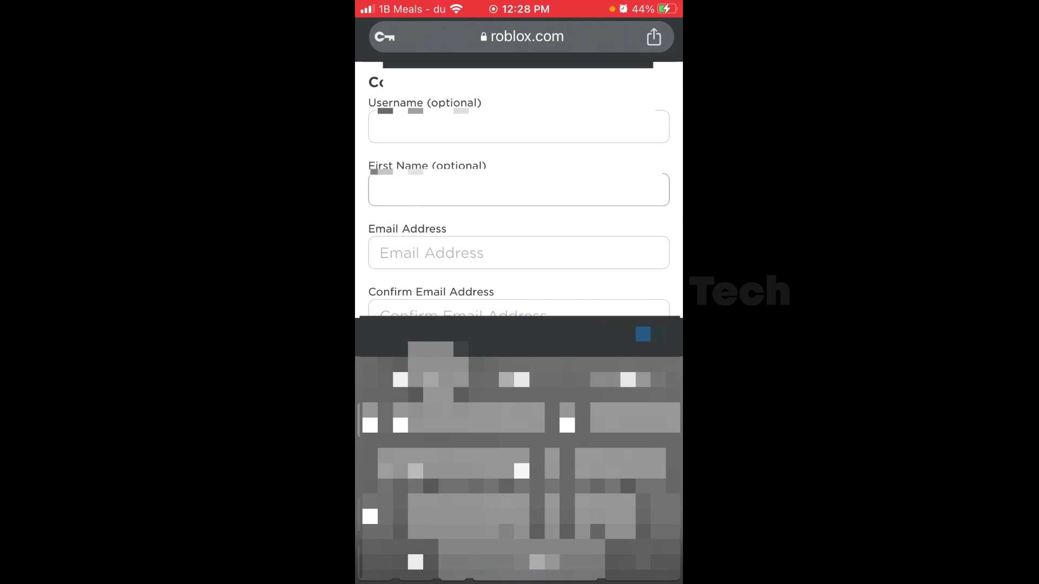
click(643, 334)
Enter the email address and move on to the confirmation email entry
click(518, 253)
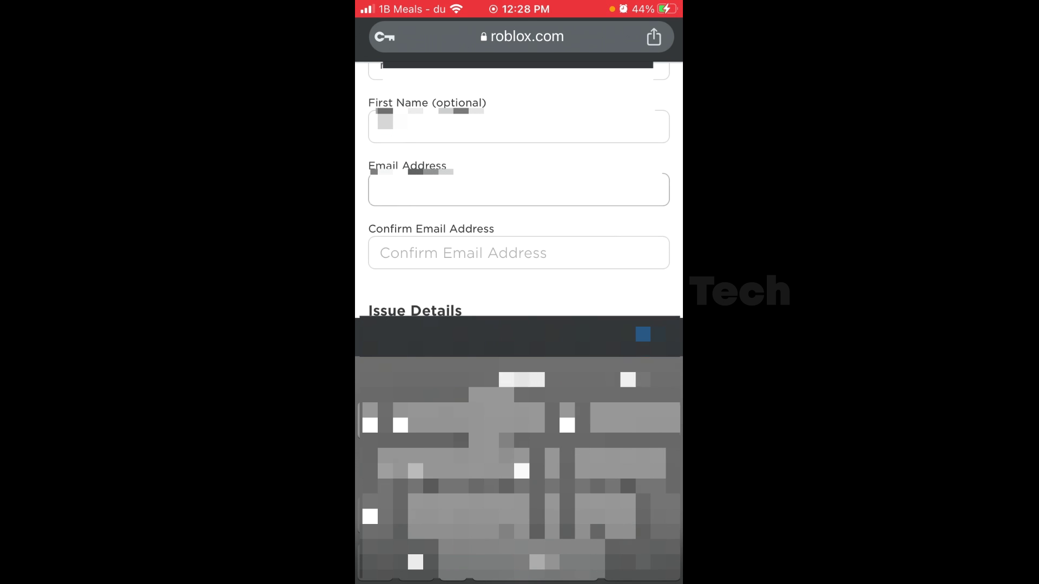
text(te)
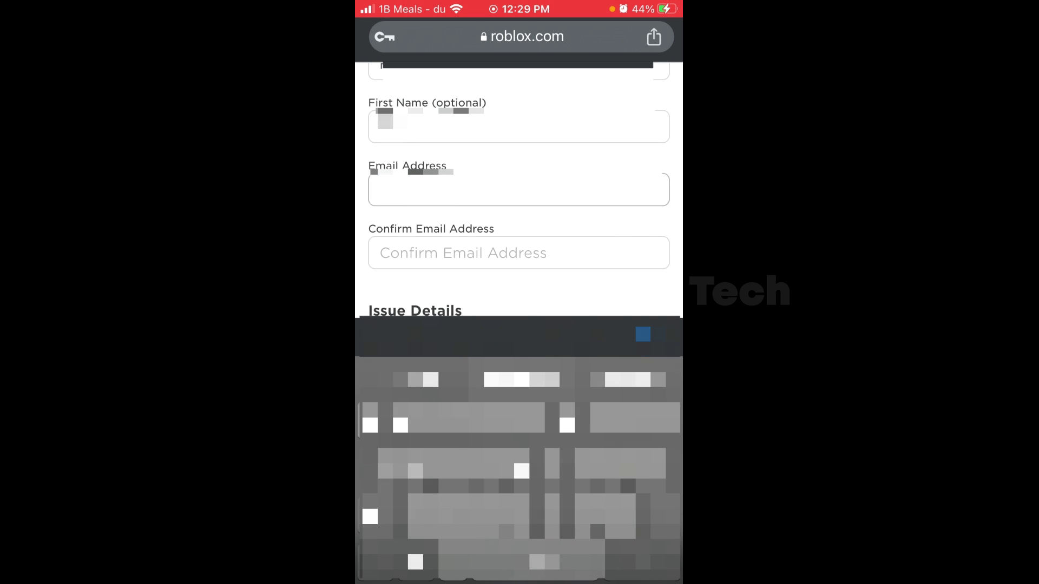
text(s)
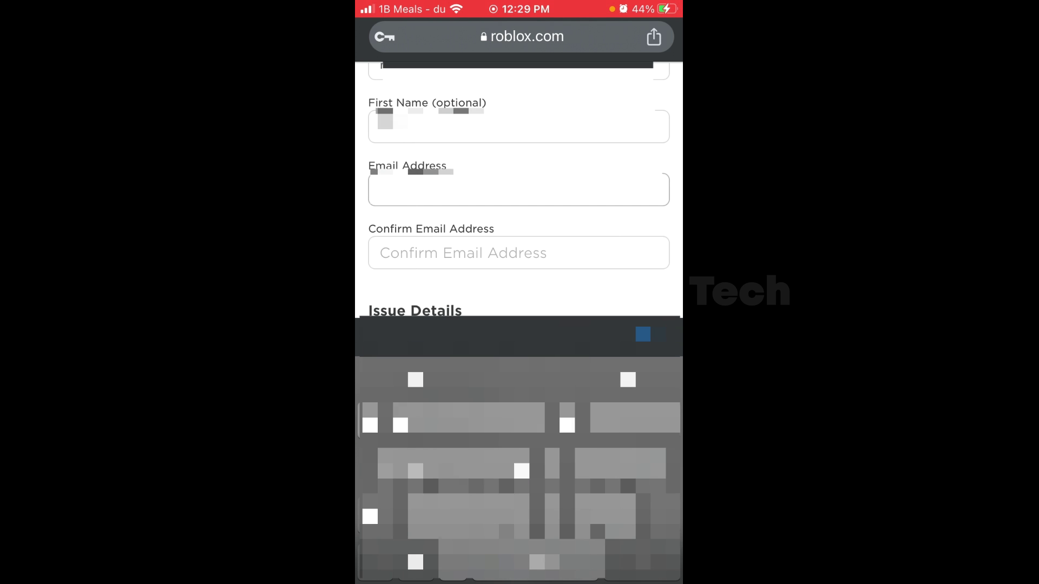
text(t)
text(oy)
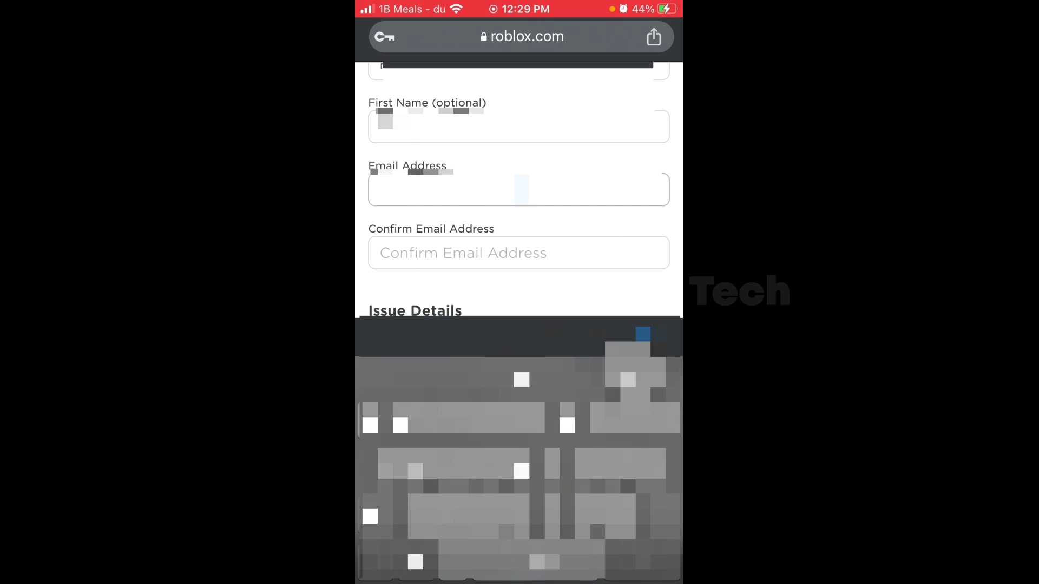
text(o)
click(643, 333)
click(519, 253)
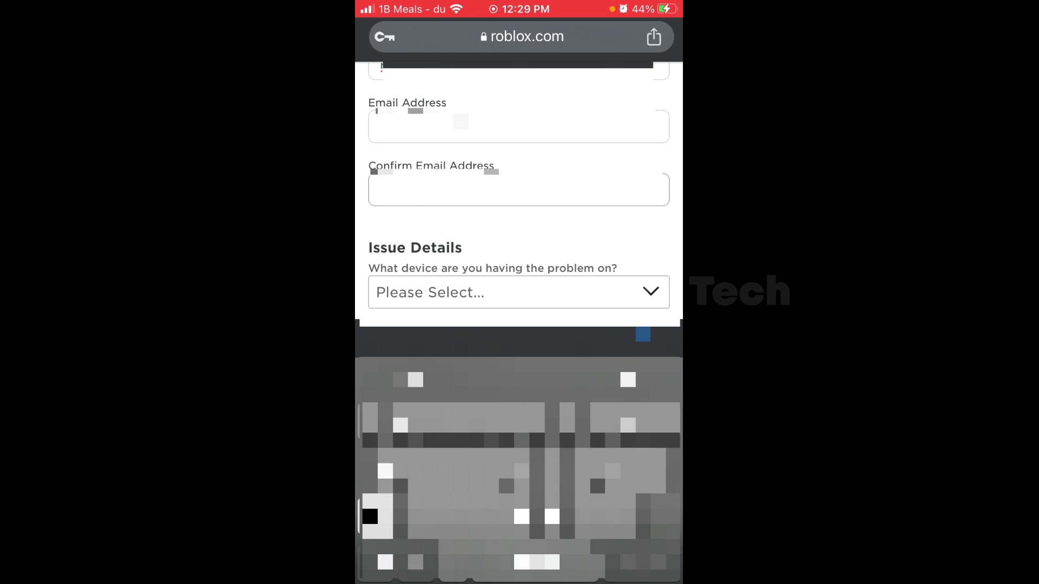
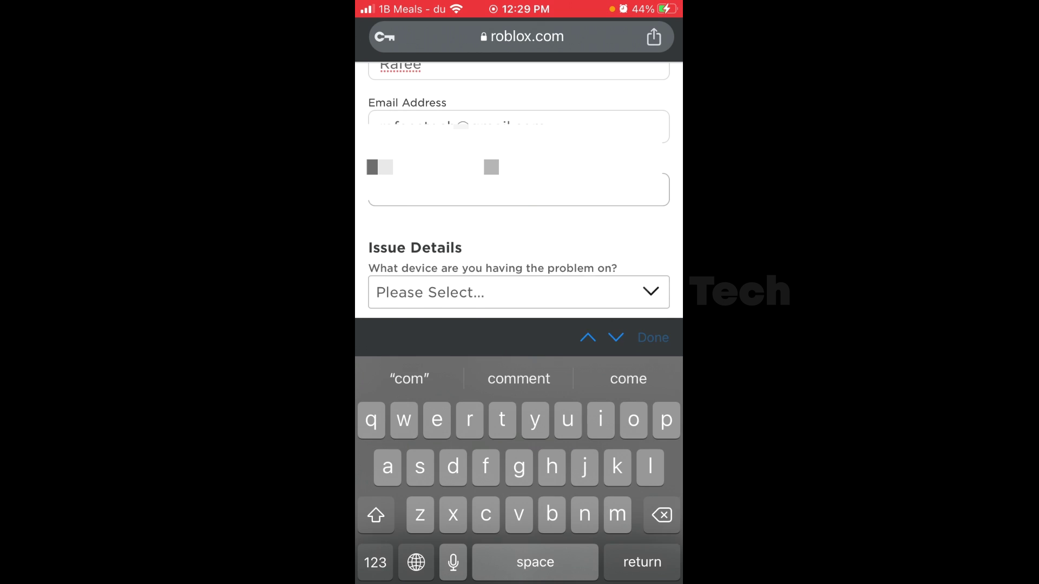
Finish the confirmed email and set the problem device to iPhone
click(652, 337)
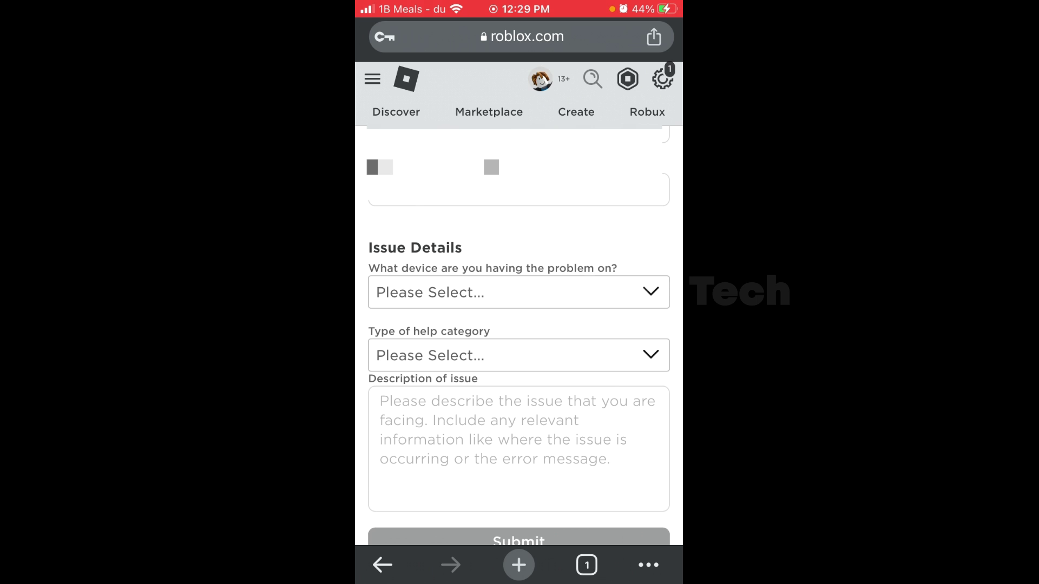
click(518, 292)
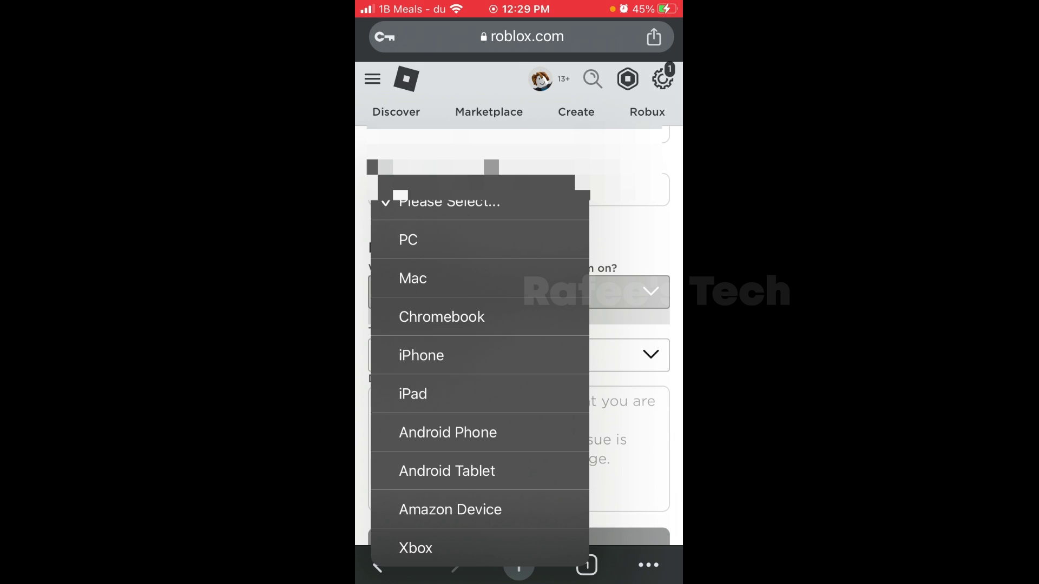
click(421, 355)
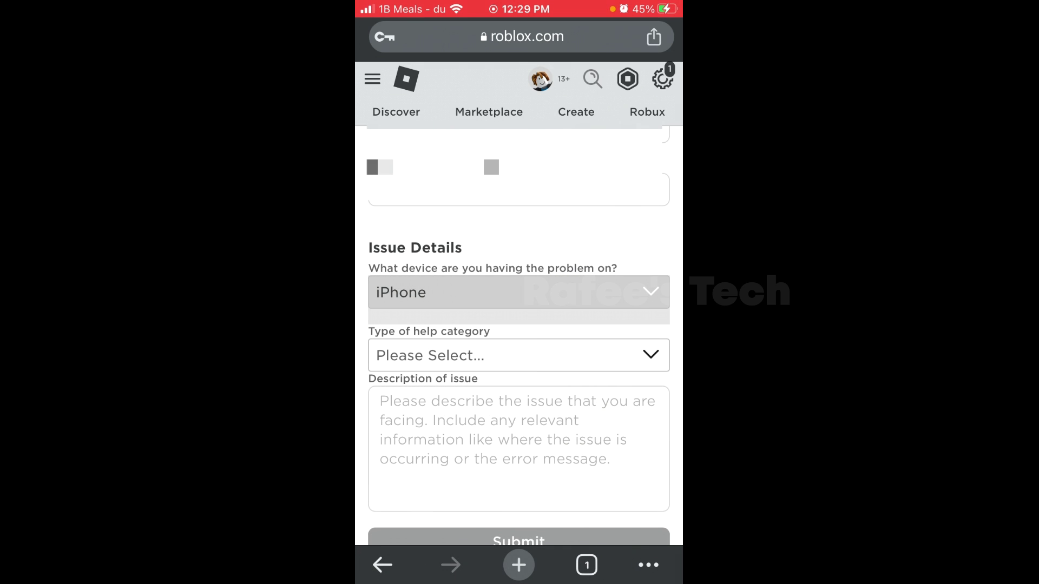
Set the help category to Technical Support and the specific issue to Roblox Crashing
click(518, 355)
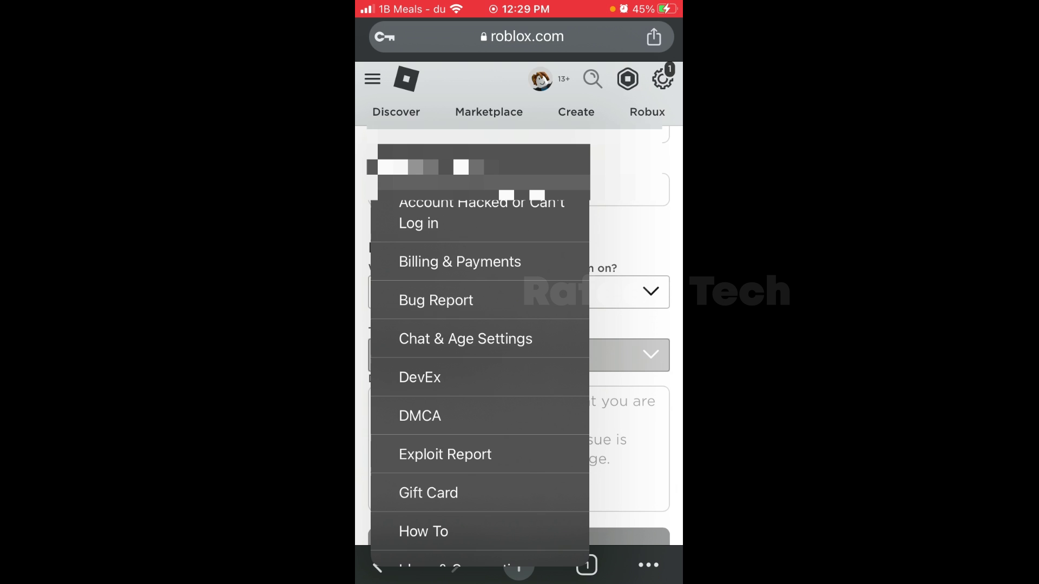
scroll(479, 374, down, 3)
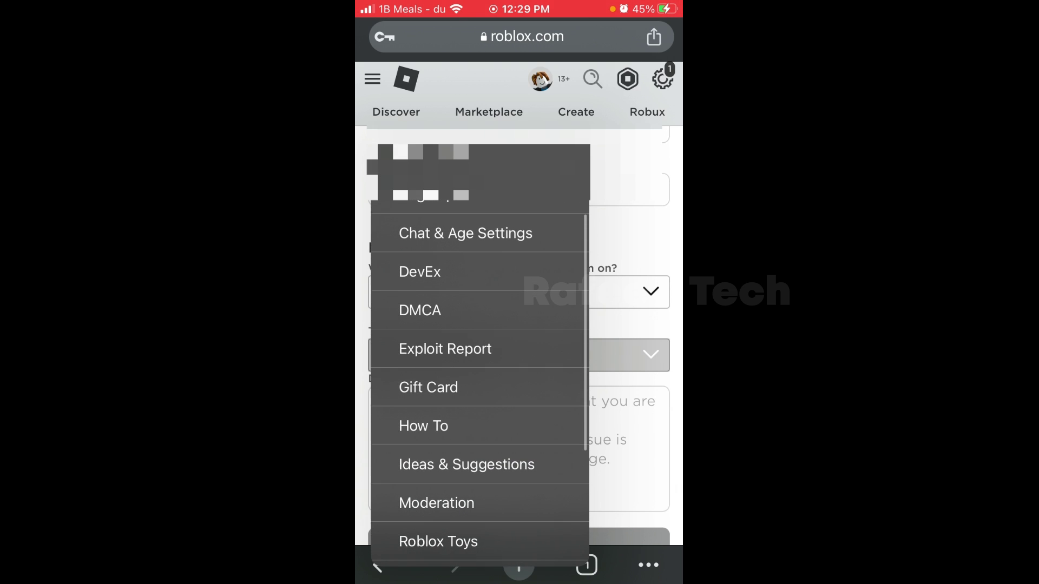
scroll(480, 373, down, 1)
scroll(480, 373, down, 2)
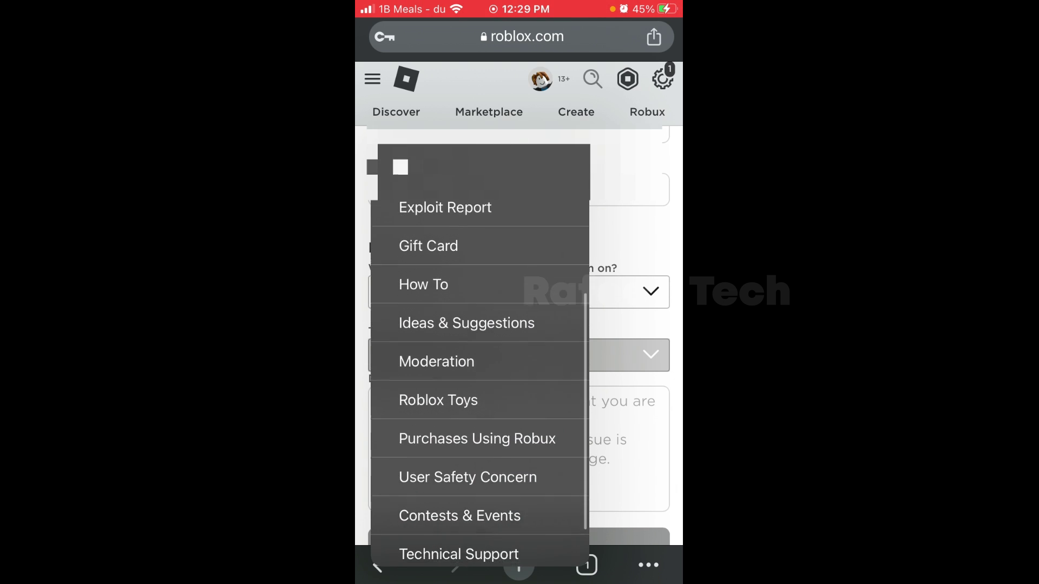
scroll(479, 373, down, 2)
scroll(480, 374, up, 1)
scroll(479, 374, down, 2)
scroll(479, 373, up, 2)
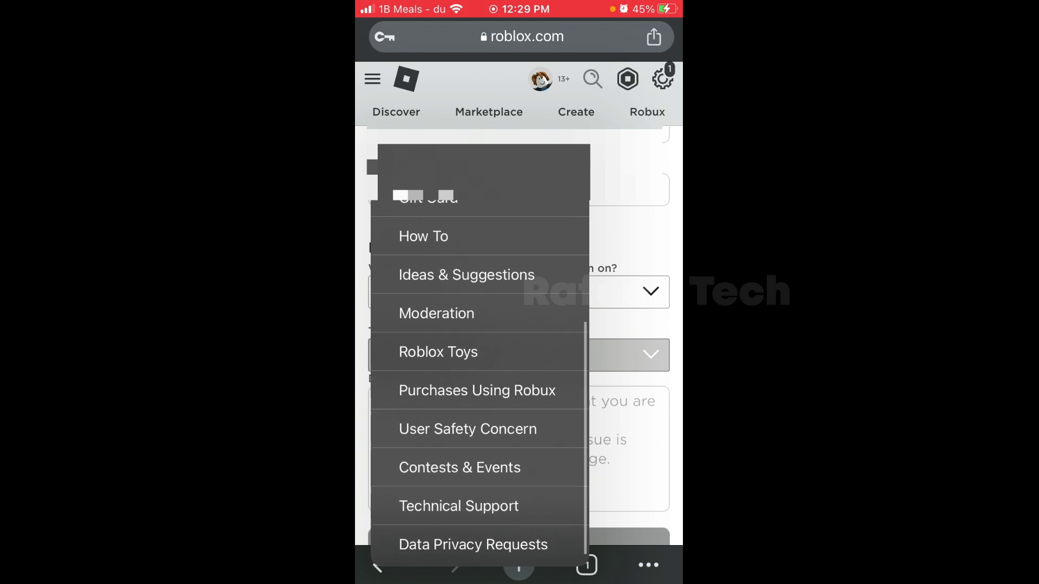
click(459, 508)
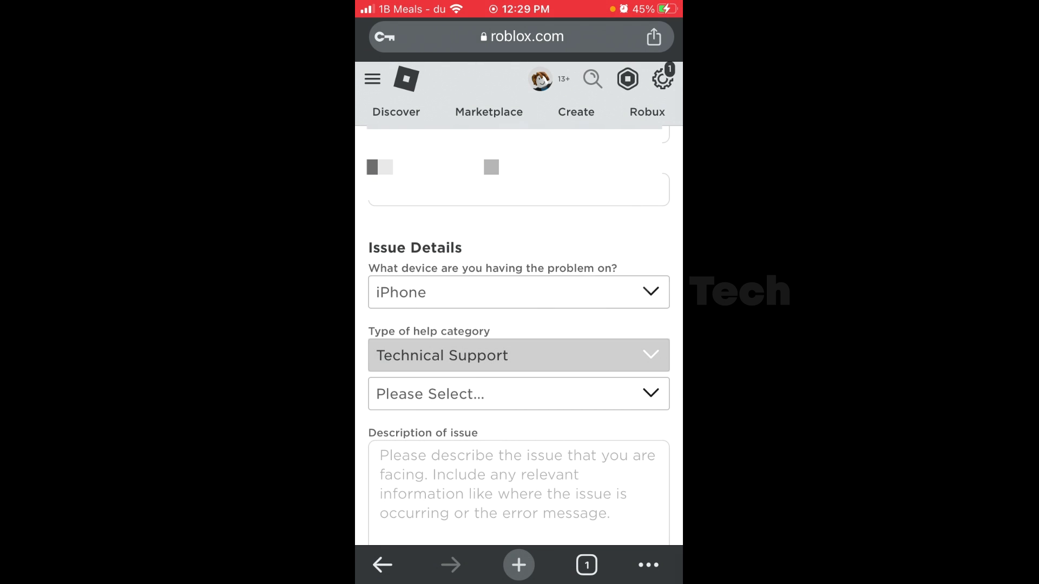
click(518, 394)
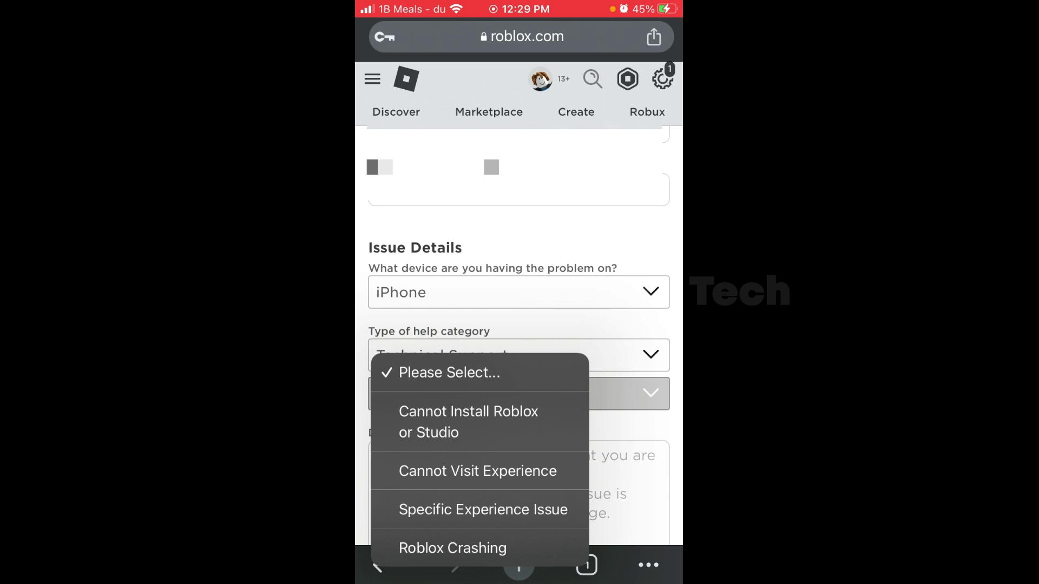
click(452, 548)
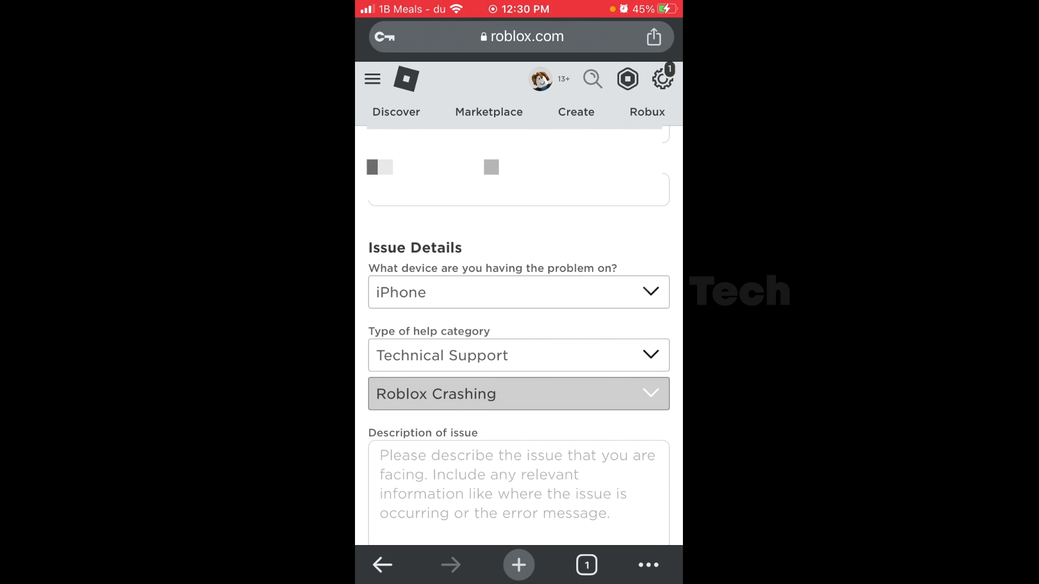
scroll(519, 312, down, 1)
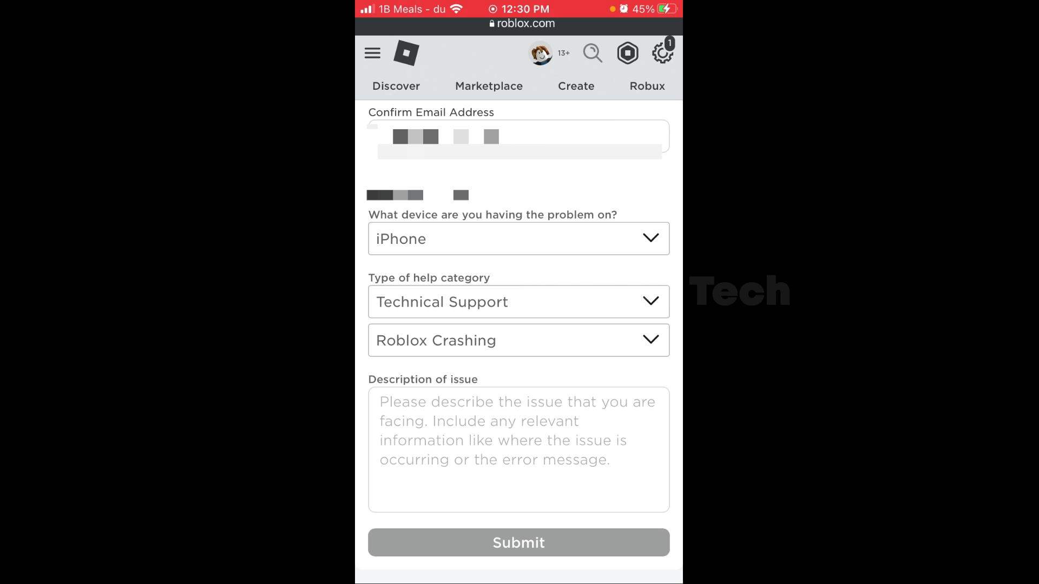
Describe the low-memory crash message ending with '(Error Code: 292)' and finish editing
click(519, 450)
text(You)
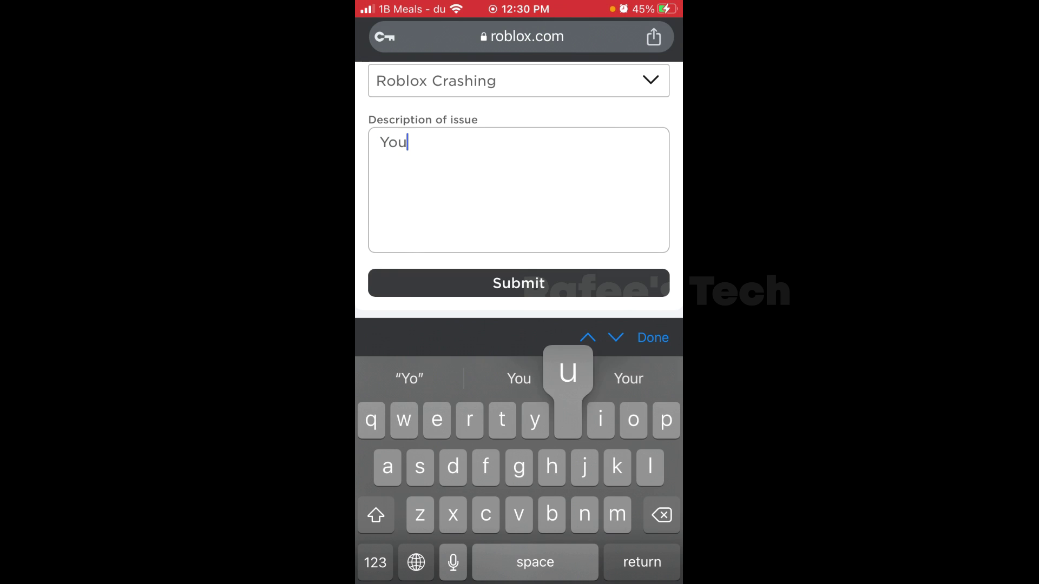
text(r )
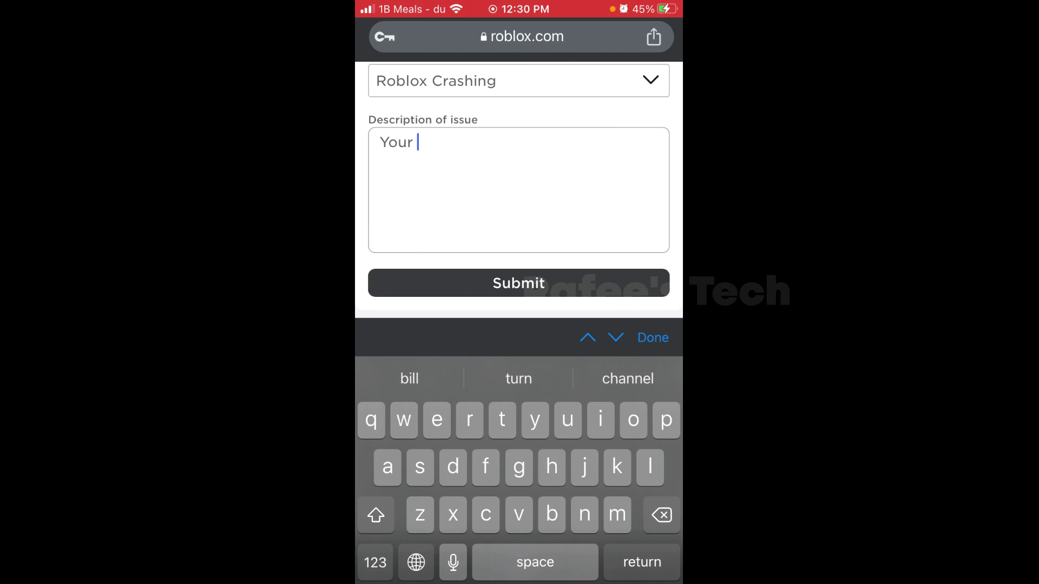
text(devi)
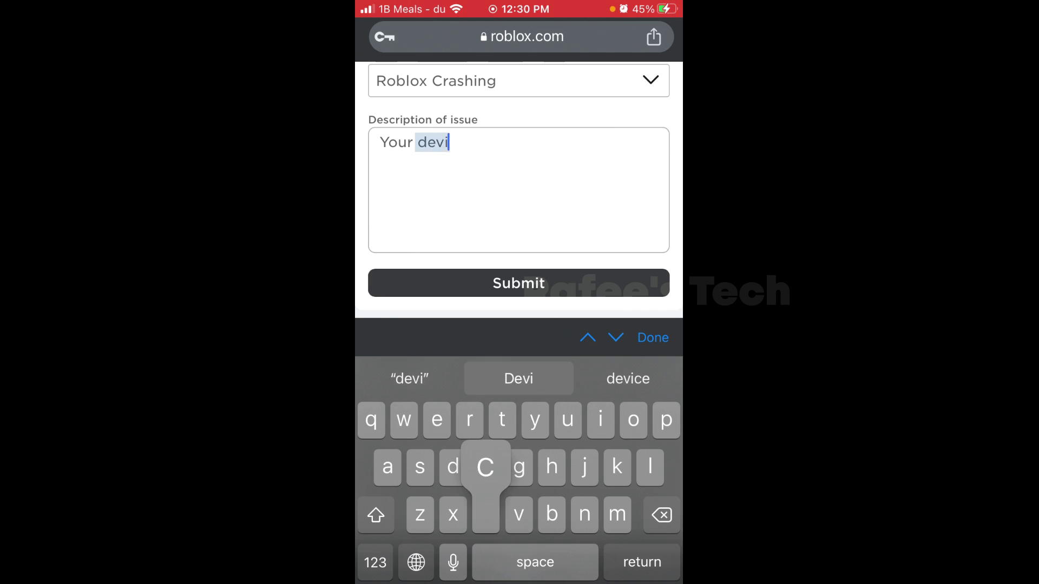
text(ce)
text('s )
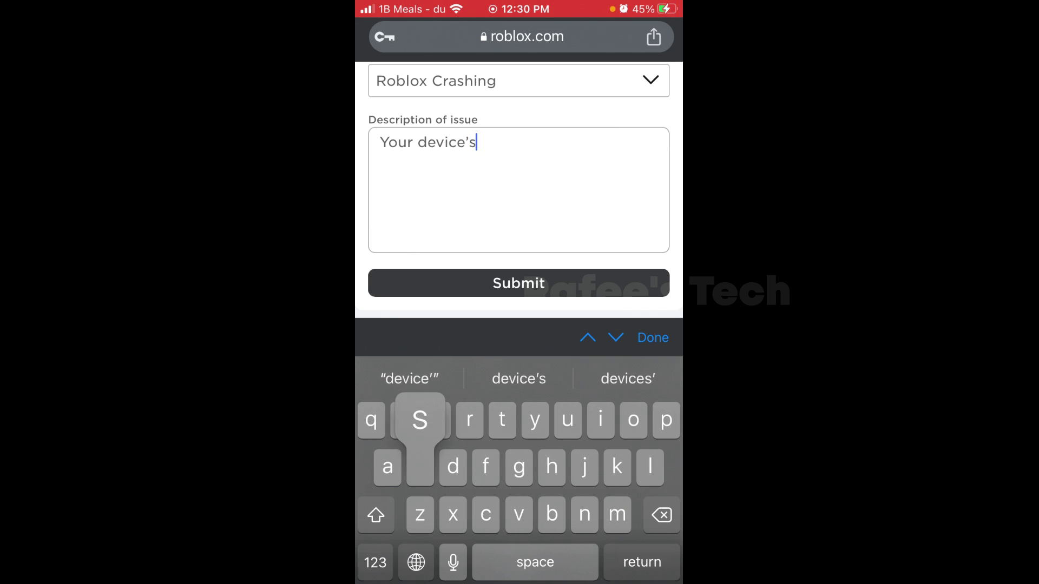
text(m)
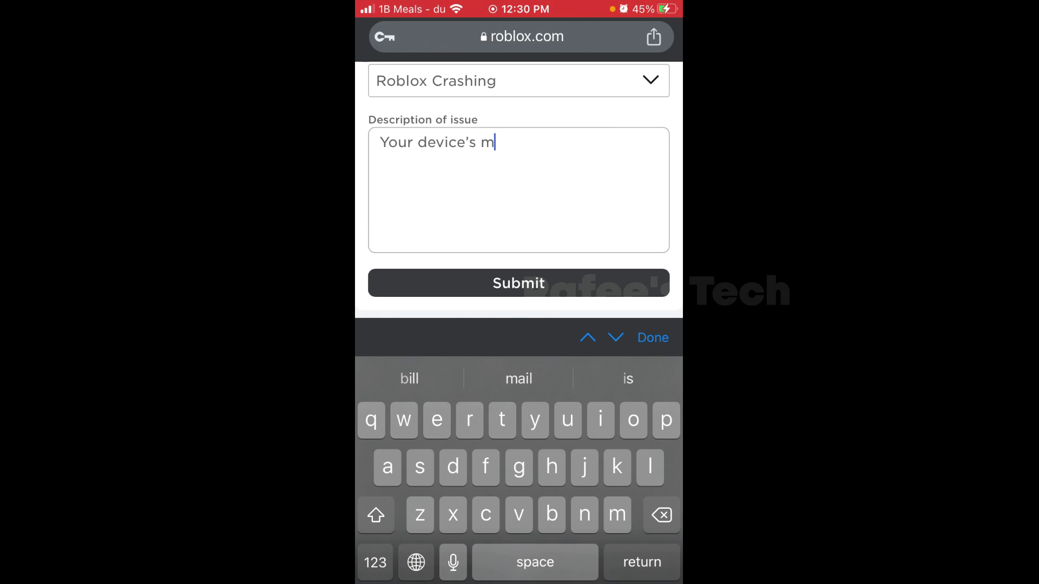
text(emory )
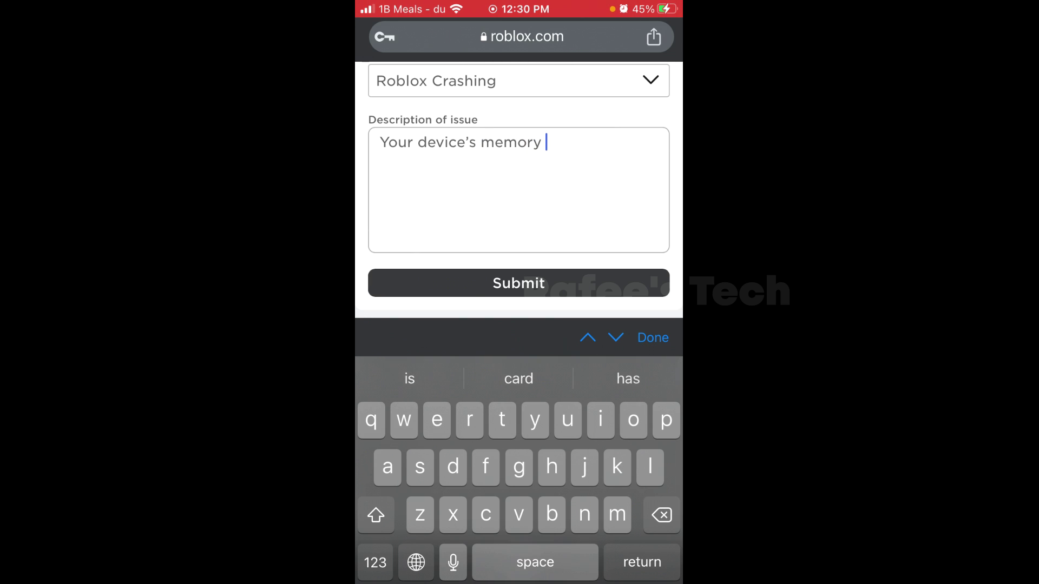
text(is )
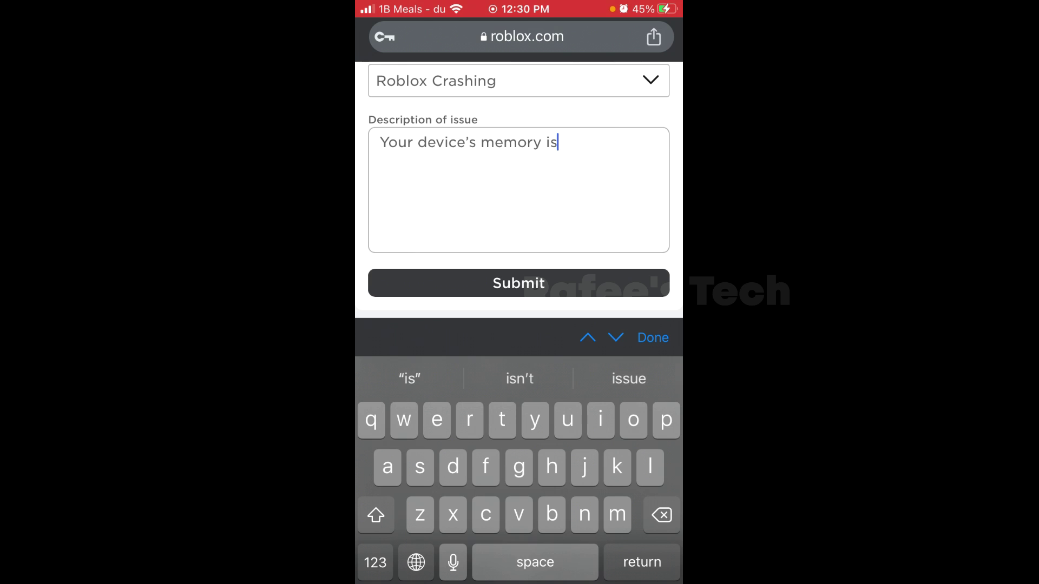
text(low)
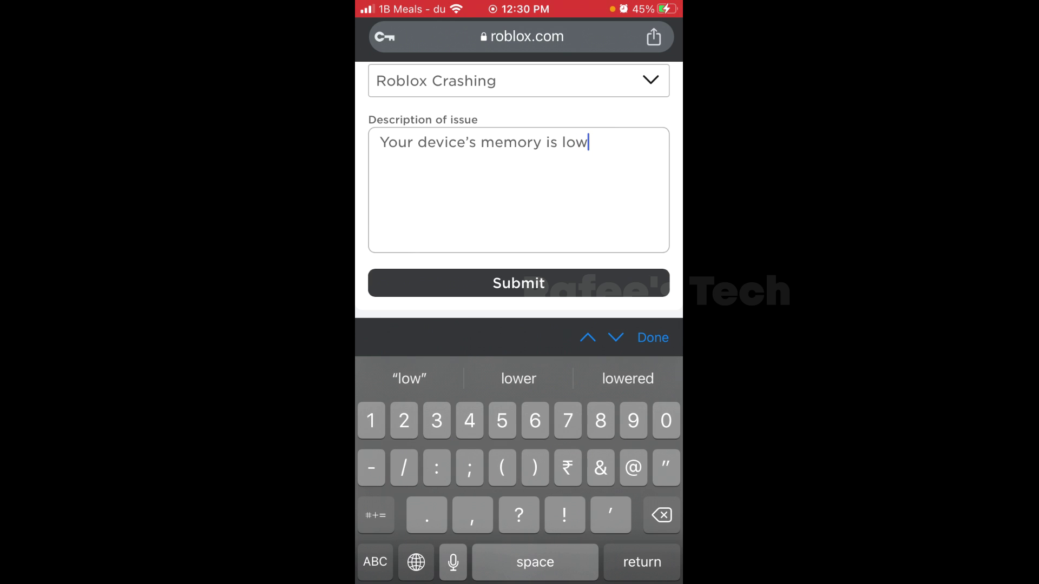
text(. )
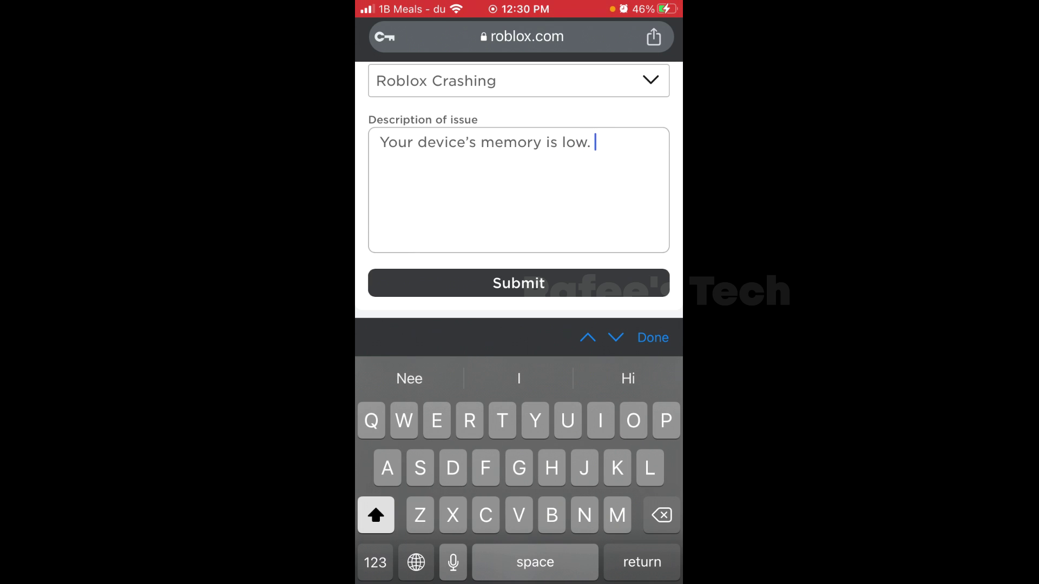
text(Leavin)
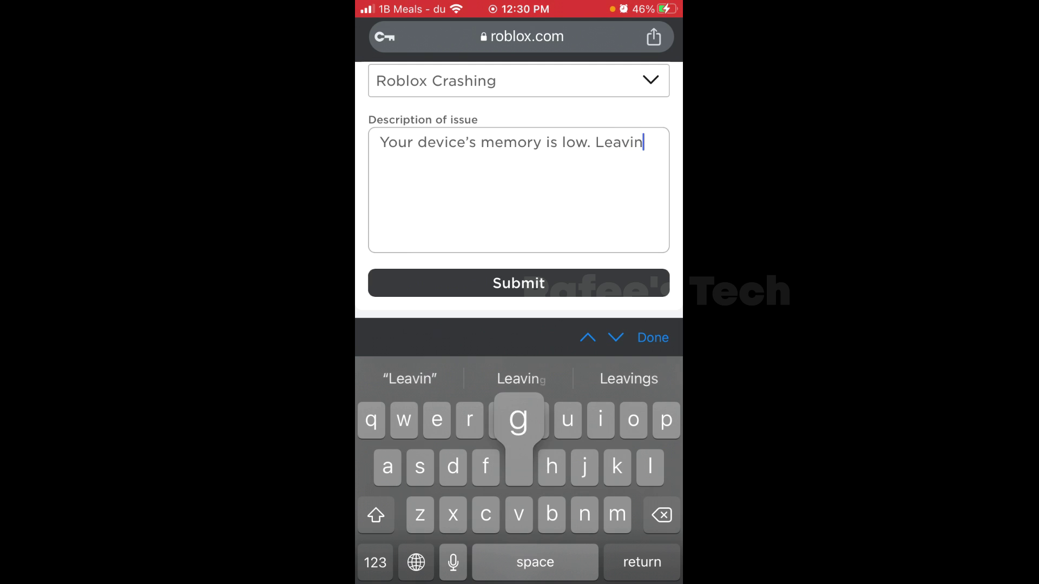
text(g n)
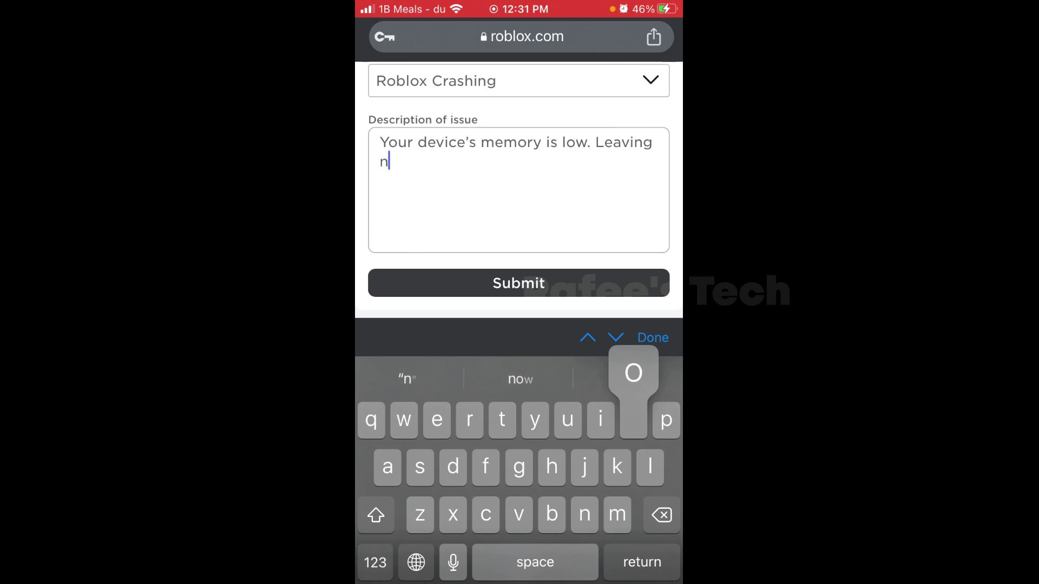
text(ow will )
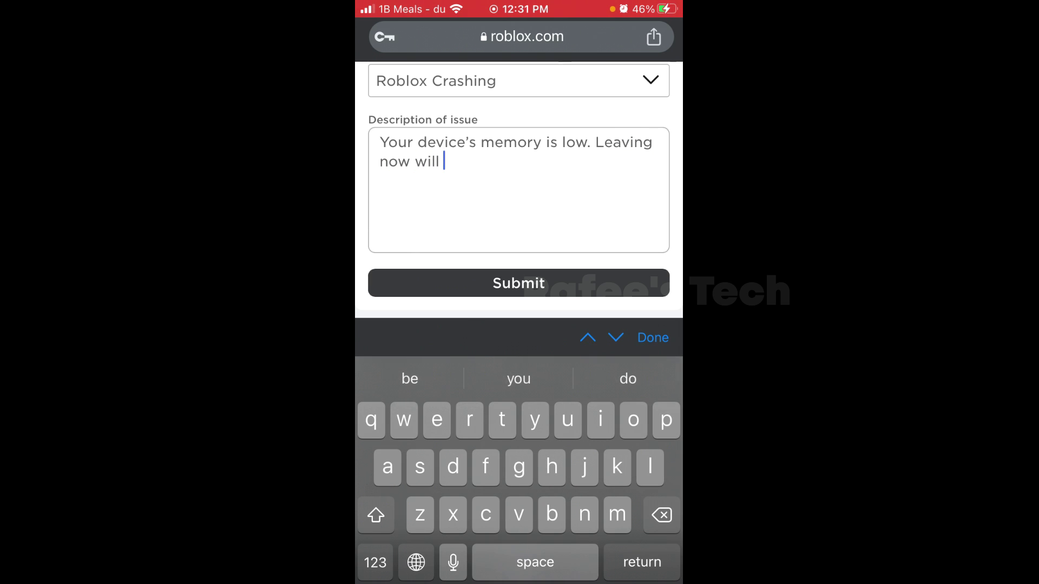
text(pre)
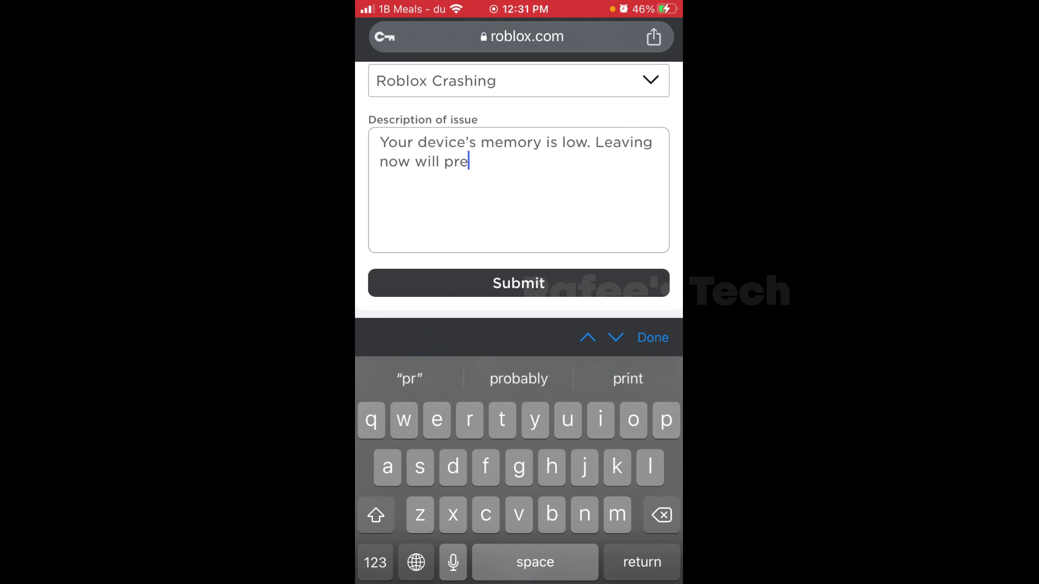
text(serve )
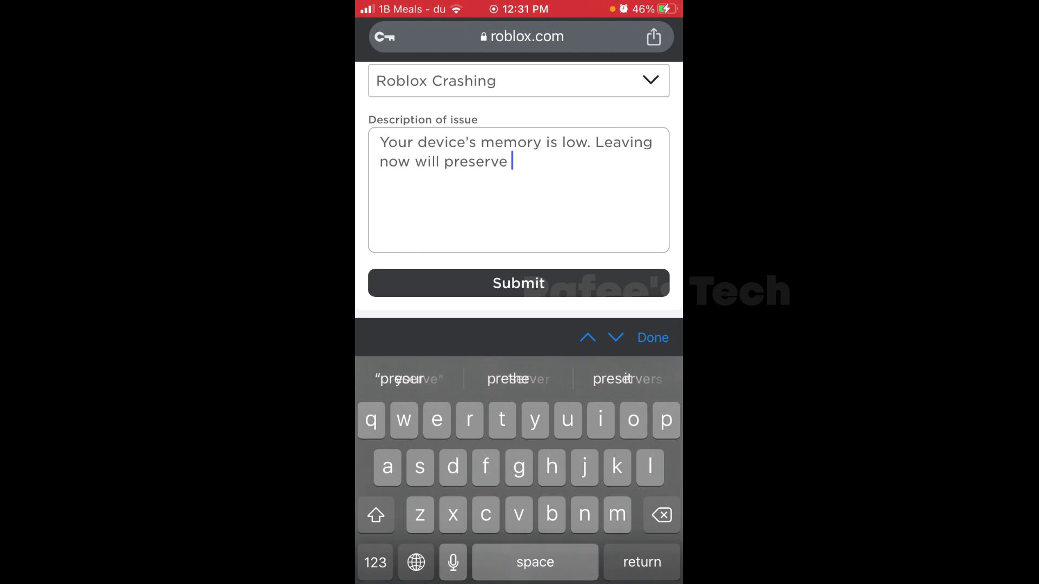
text(your )
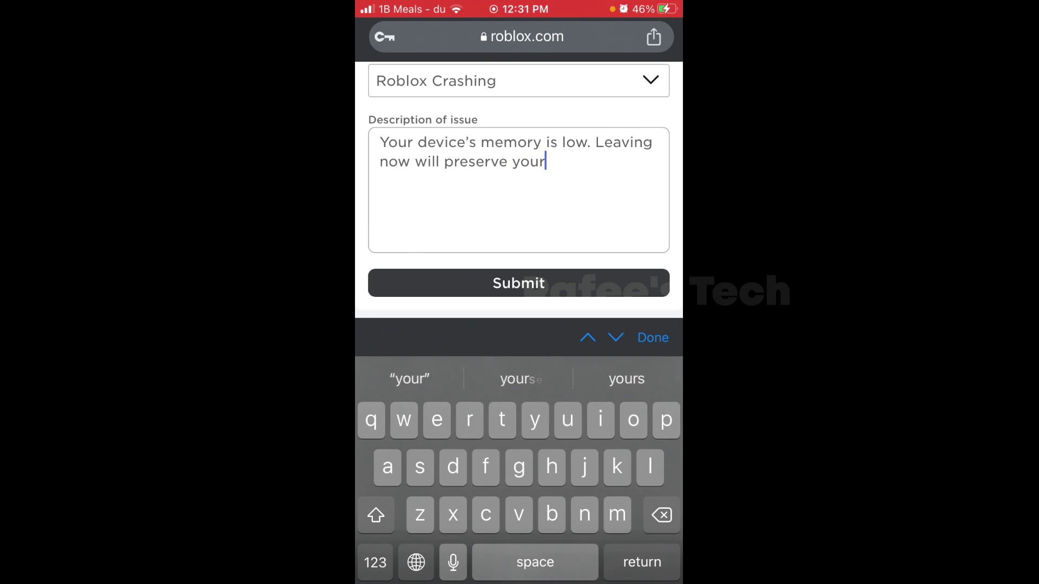
text(st)
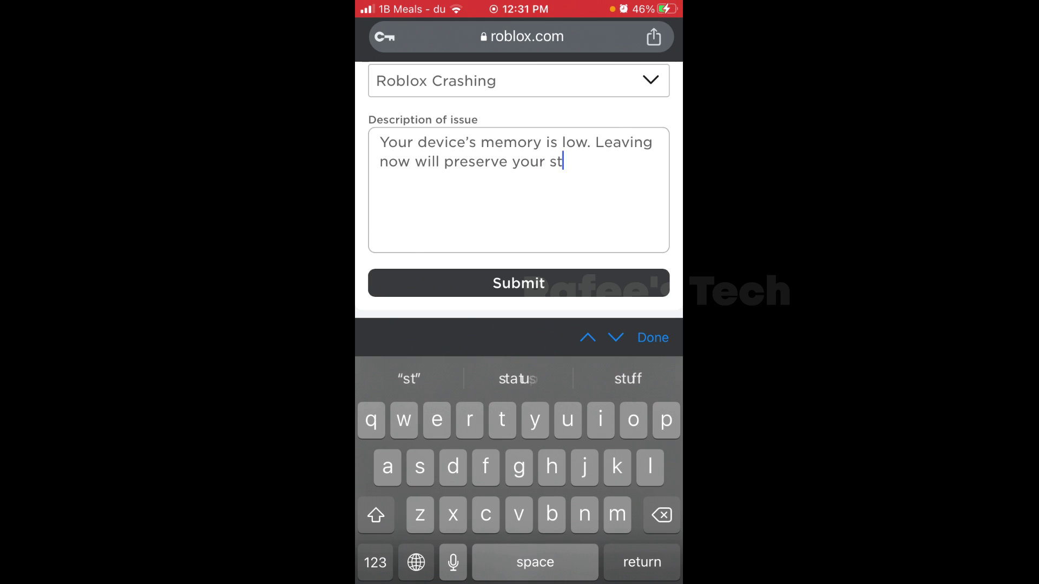
text(ate)
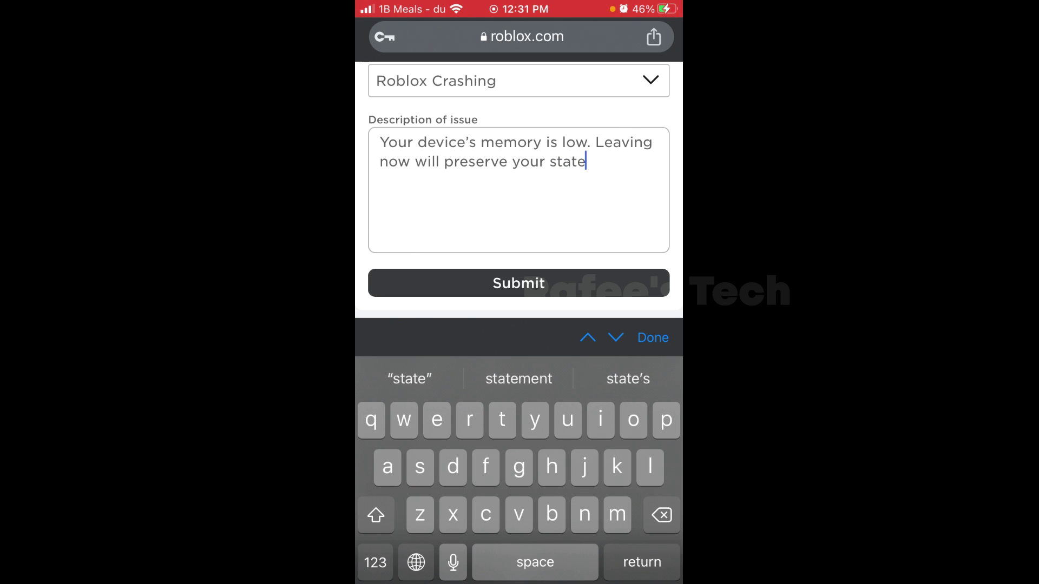
text( and )
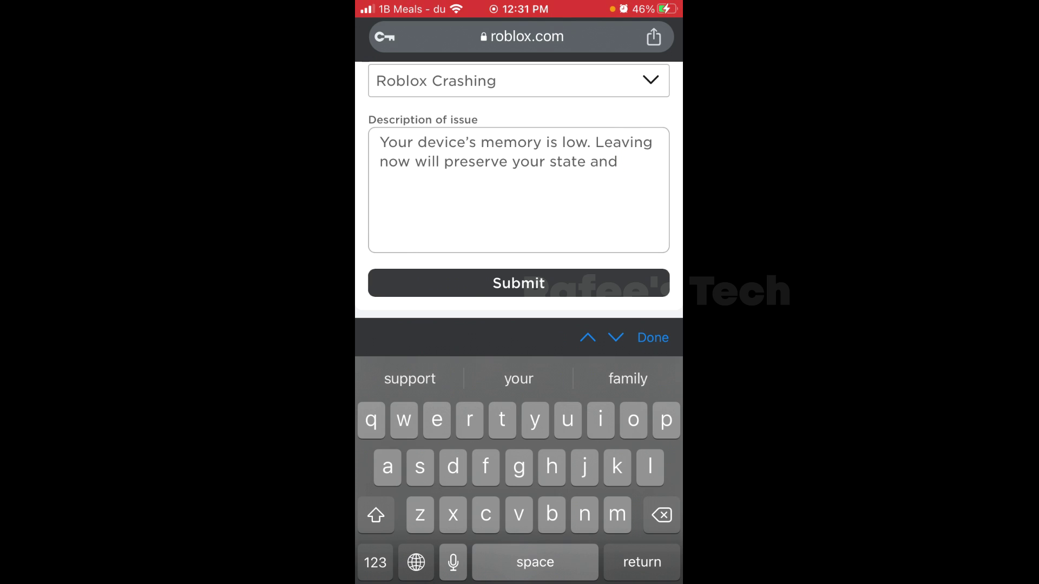
text(preve)
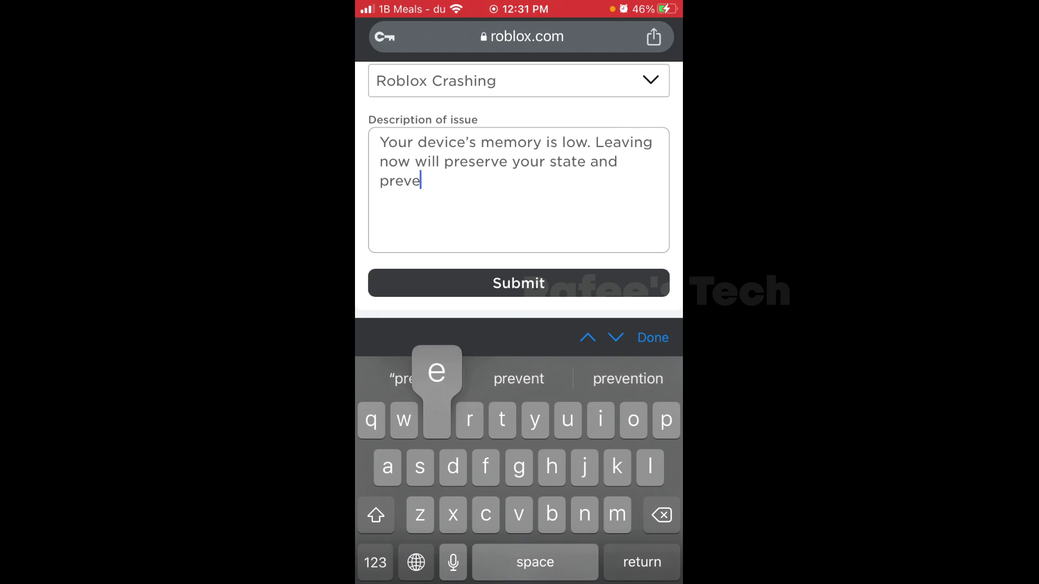
text(nt )
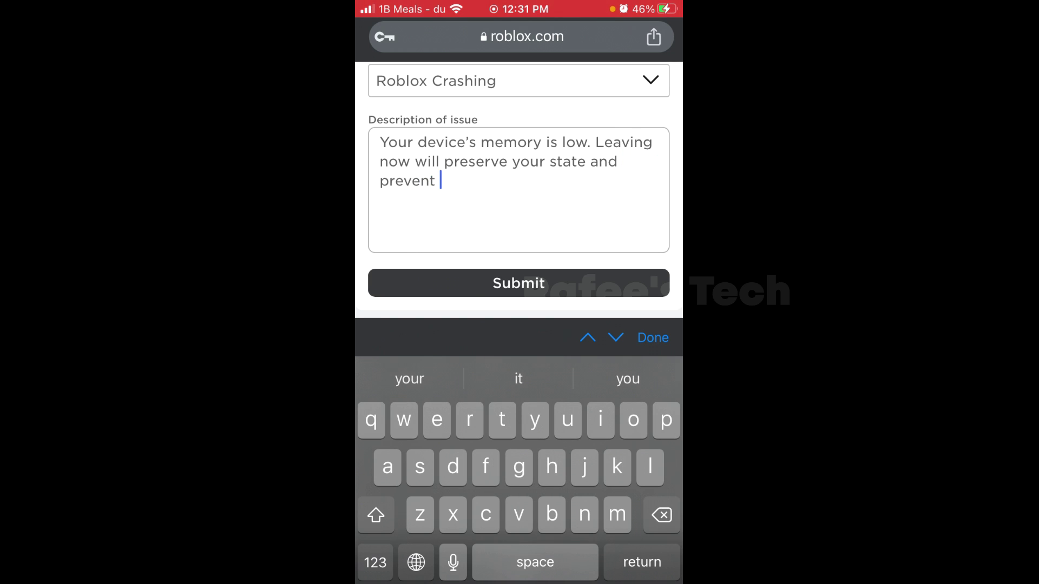
text(Roblox )
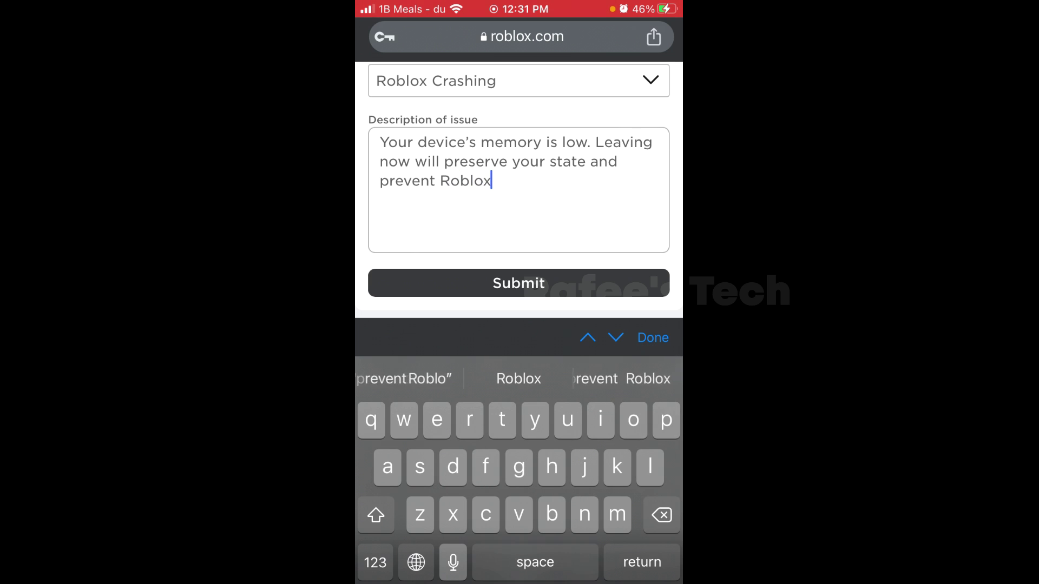
text(fr)
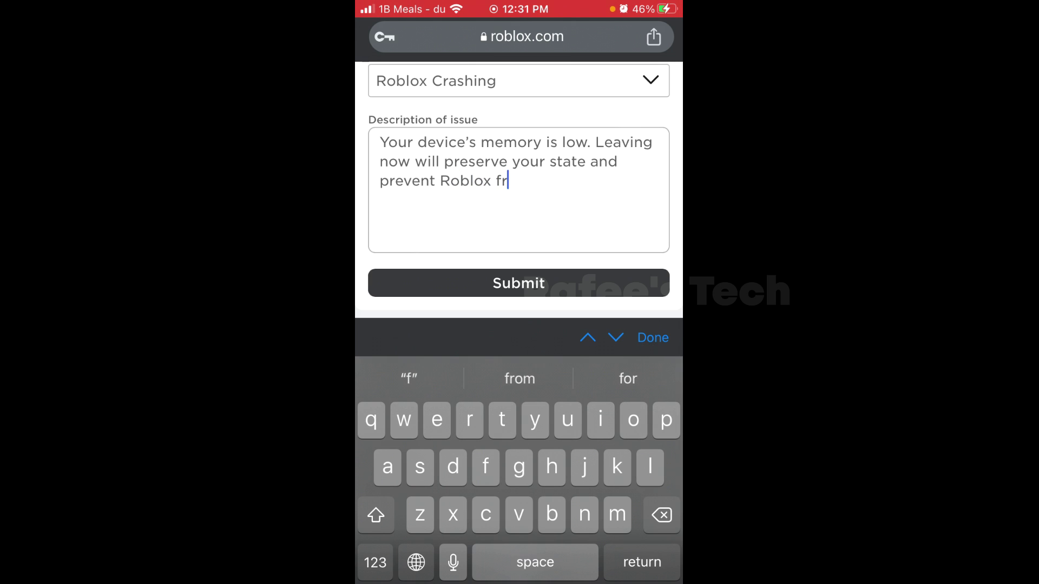
text(om cras)
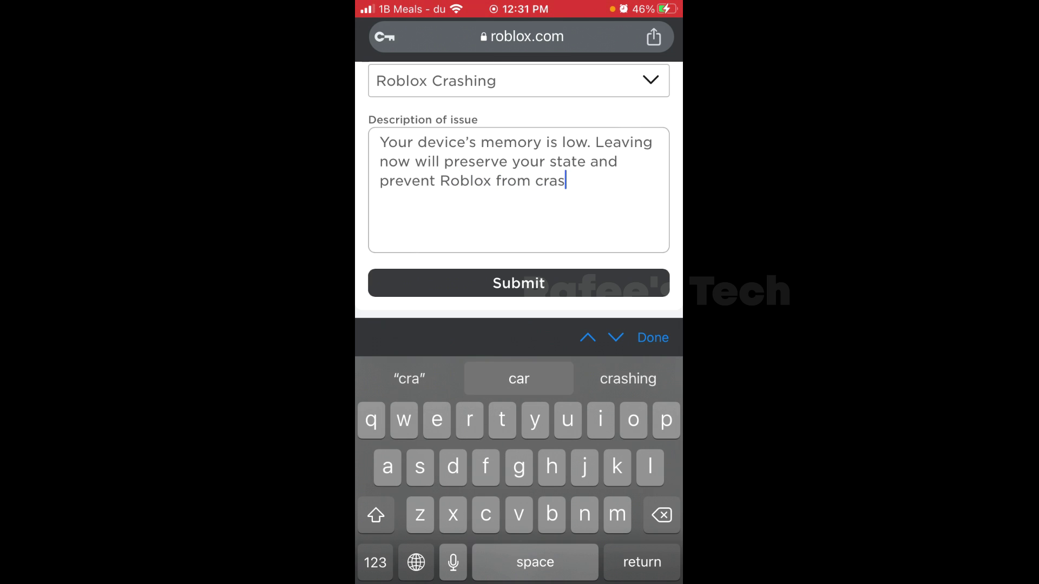
text(hing)
click(375, 561)
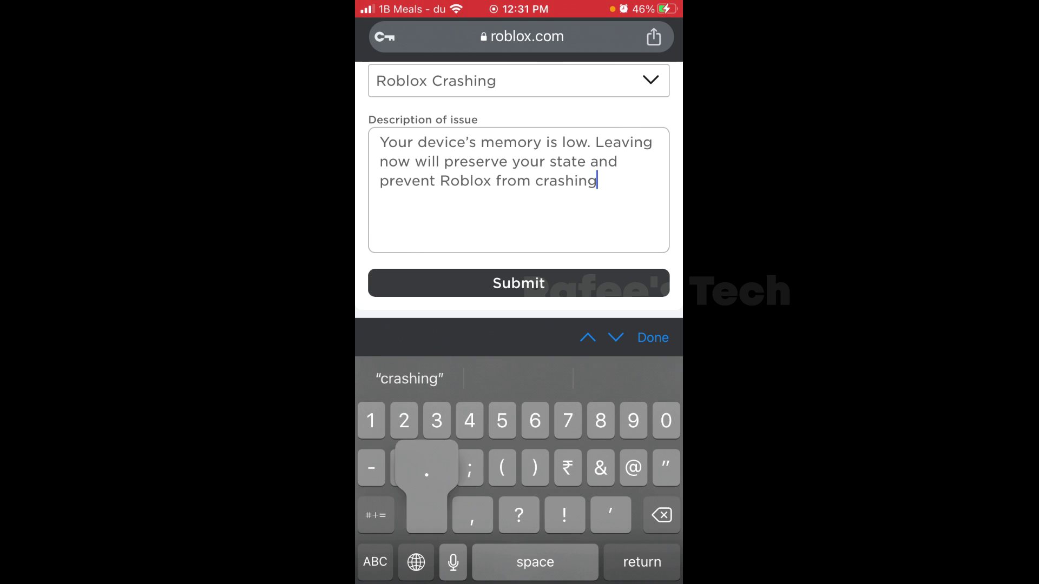
text(.)
click(376, 561)
text(()
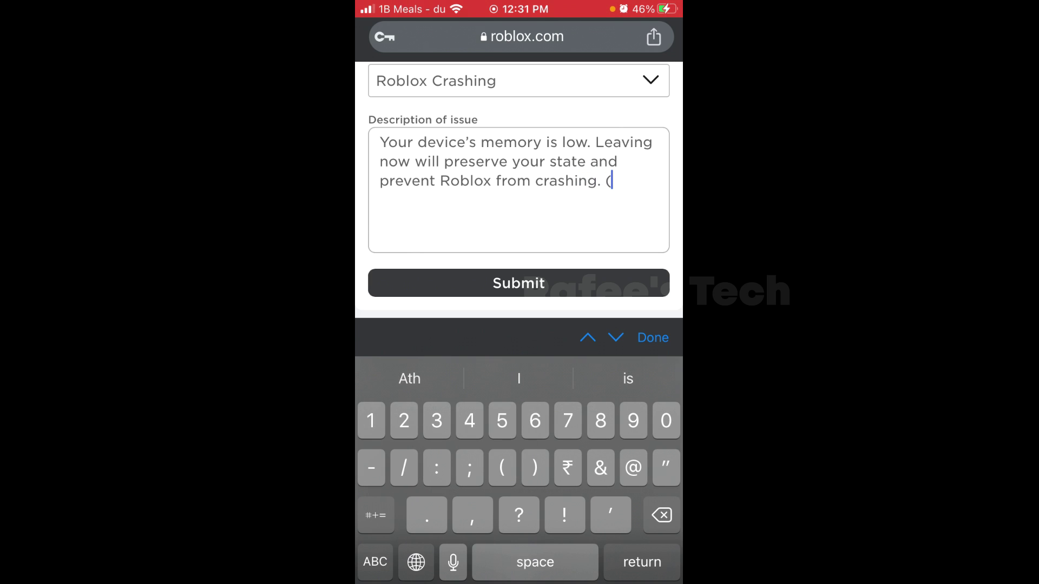
click(375, 561)
text(Er)
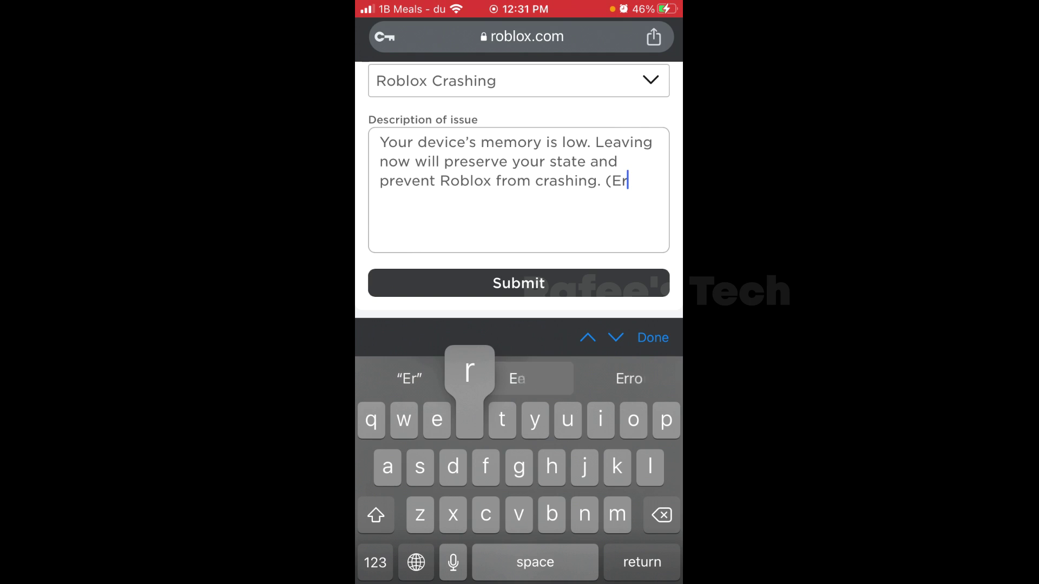
text(ror)
click(375, 515)
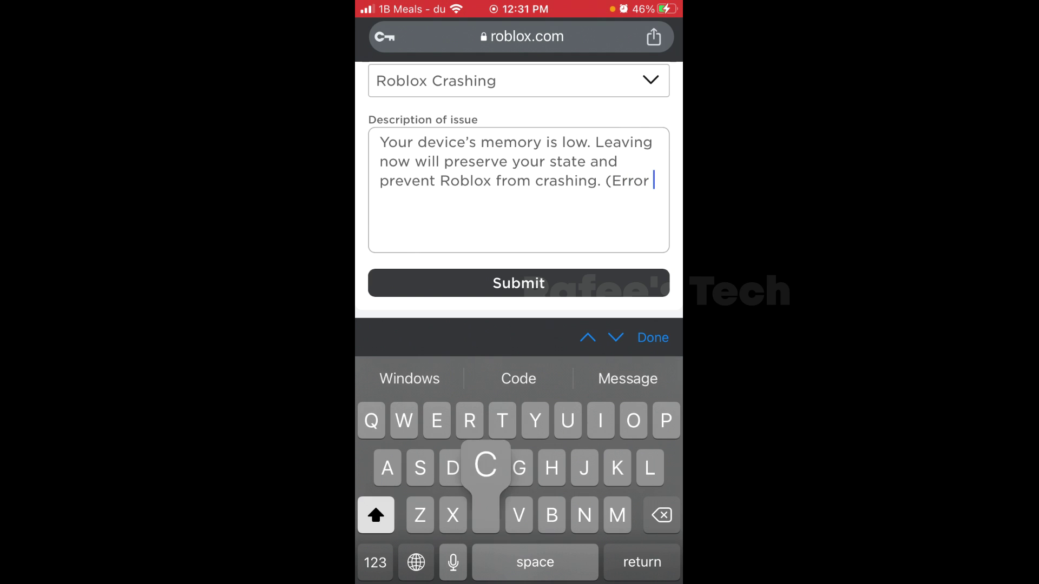
text(Code)
click(375, 561)
text(:)
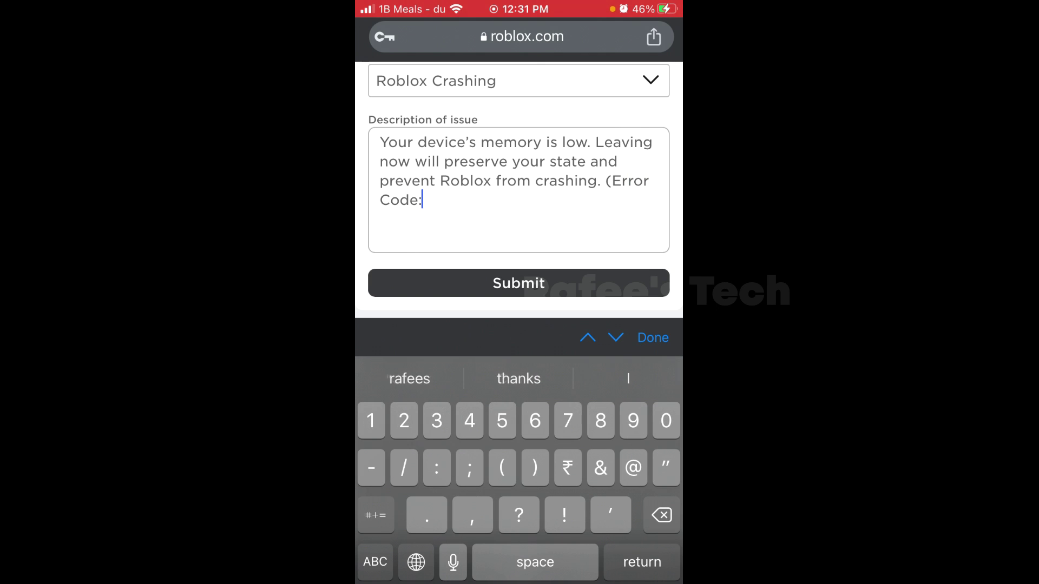
click(375, 561)
text(292)
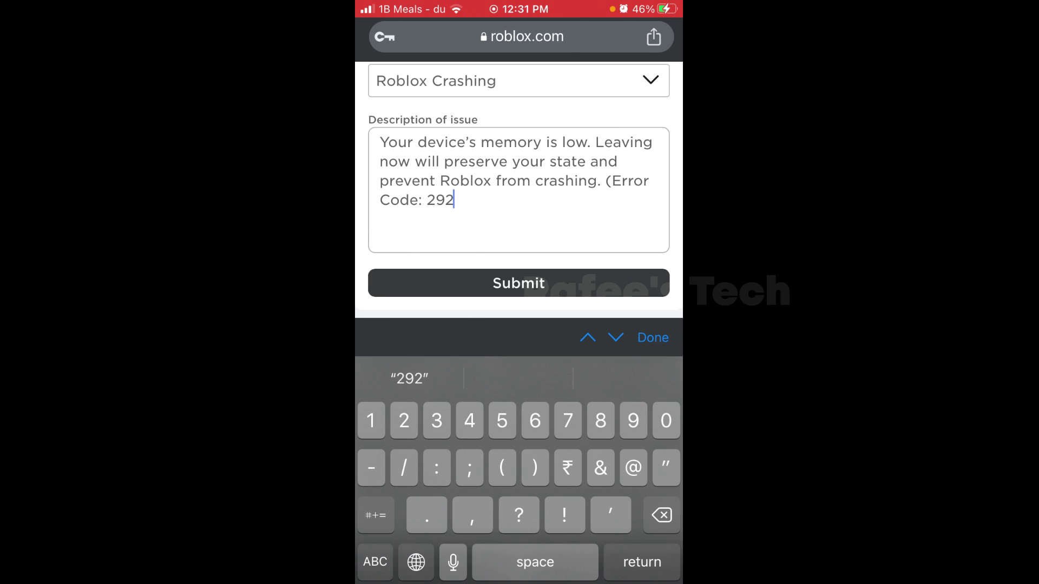
text())
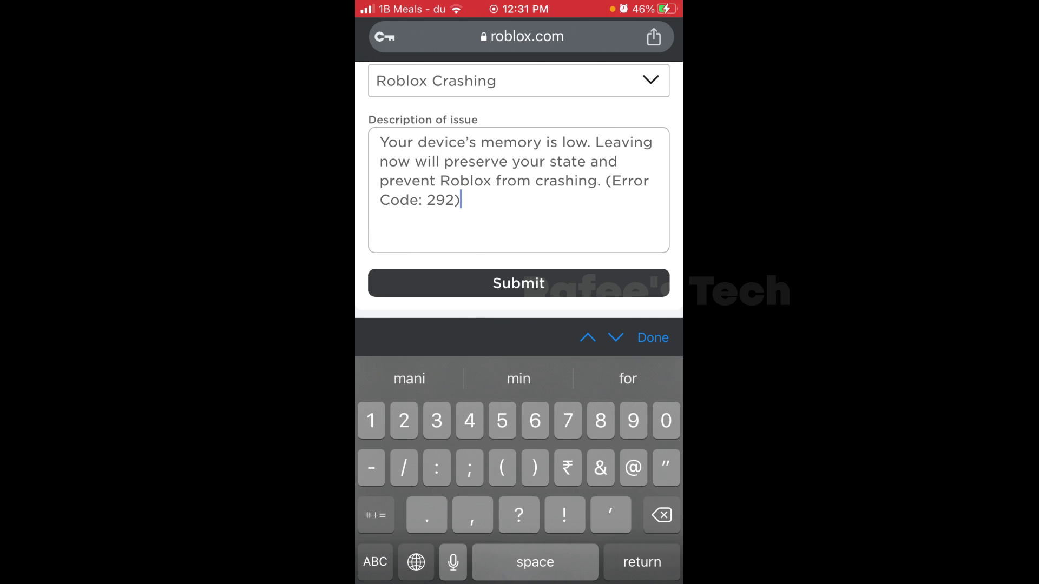
click(653, 338)
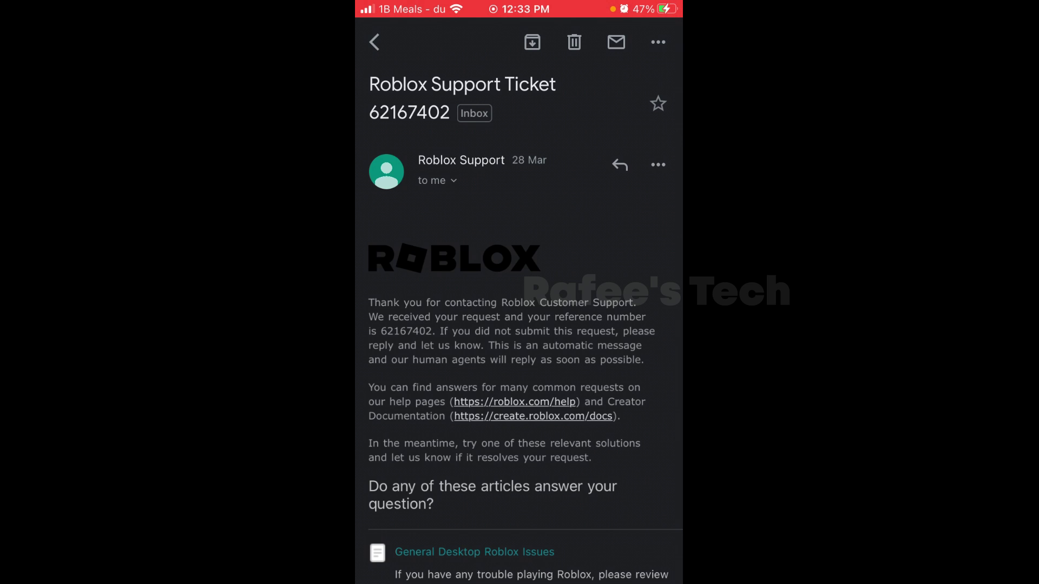
scroll(519, 301, down, 1)
scroll(519, 302, up, 1)
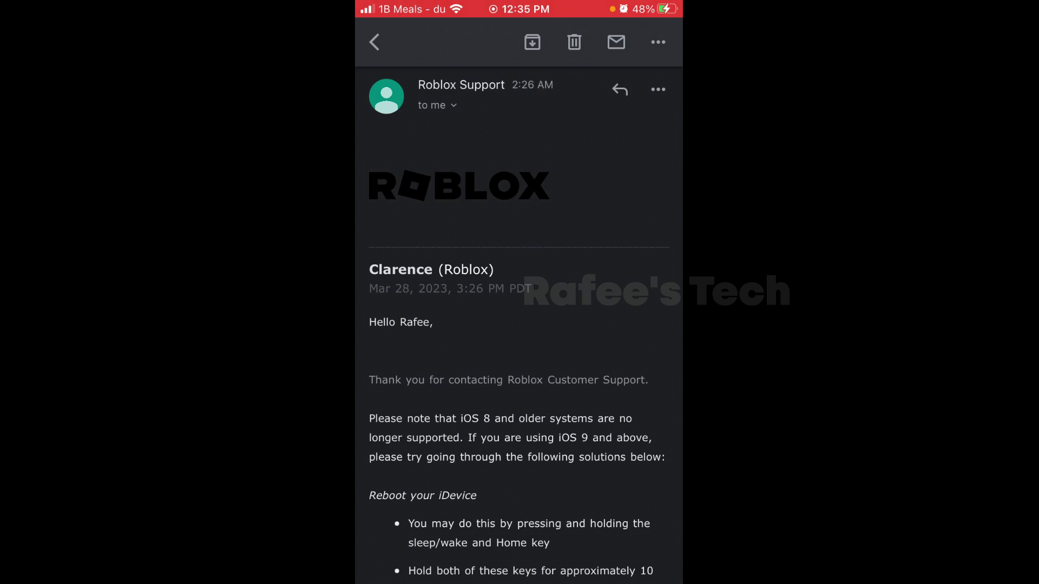
scroll(518, 325, down, 5)
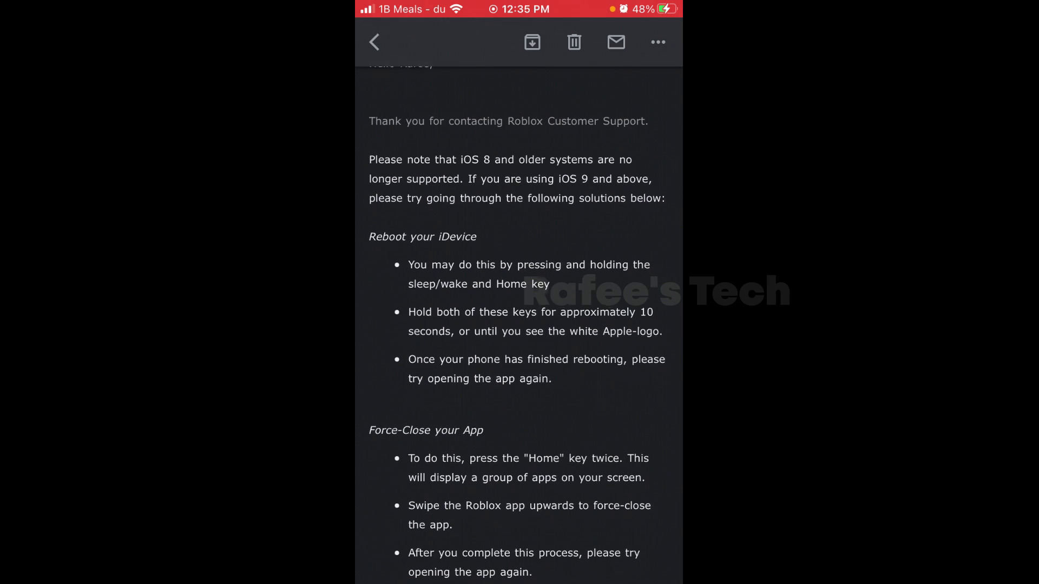
scroll(518, 325, down, 2)
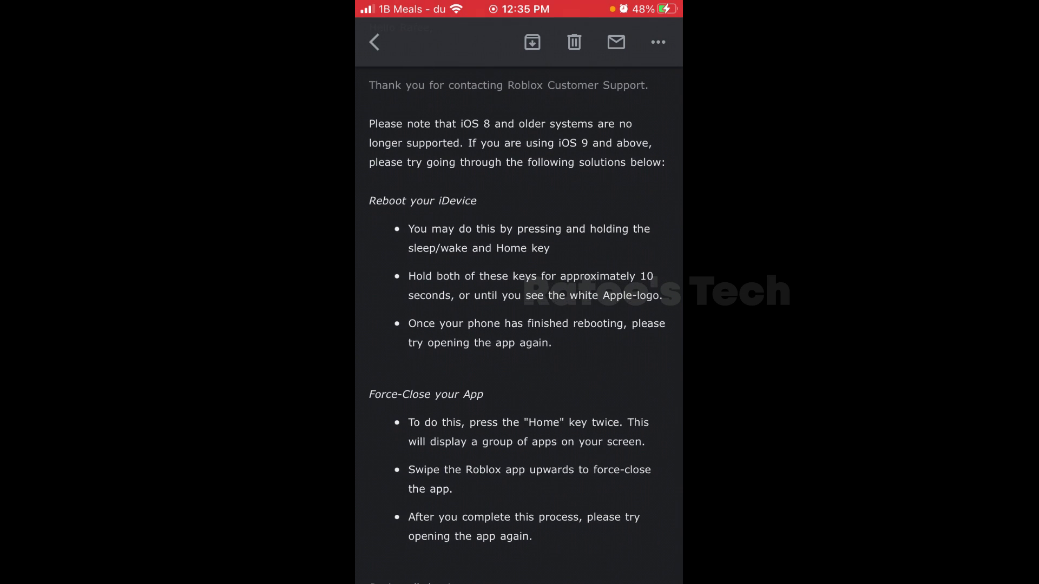
scroll(518, 325, down, 3)
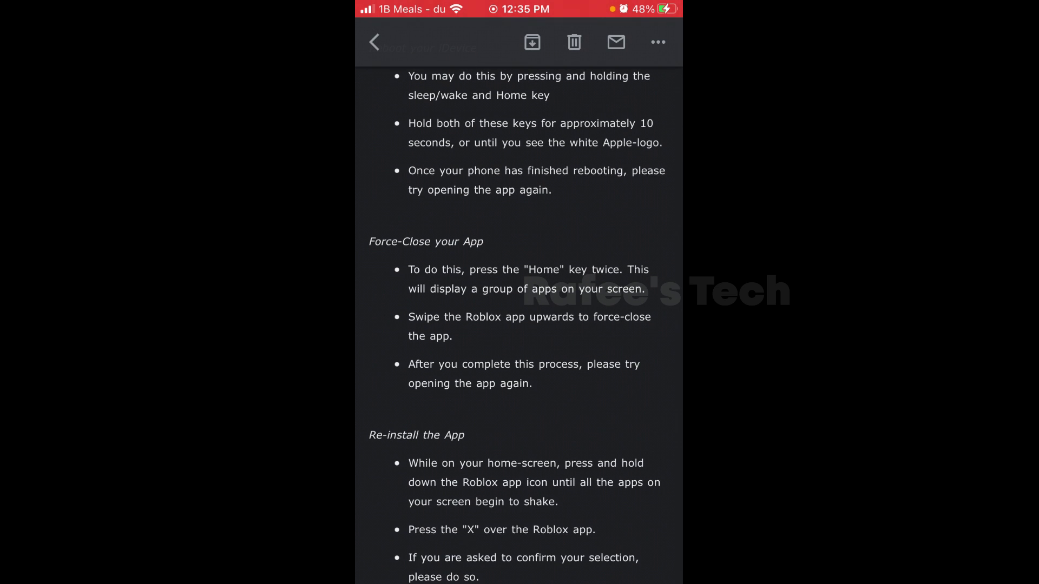
scroll(518, 325, down, 5)
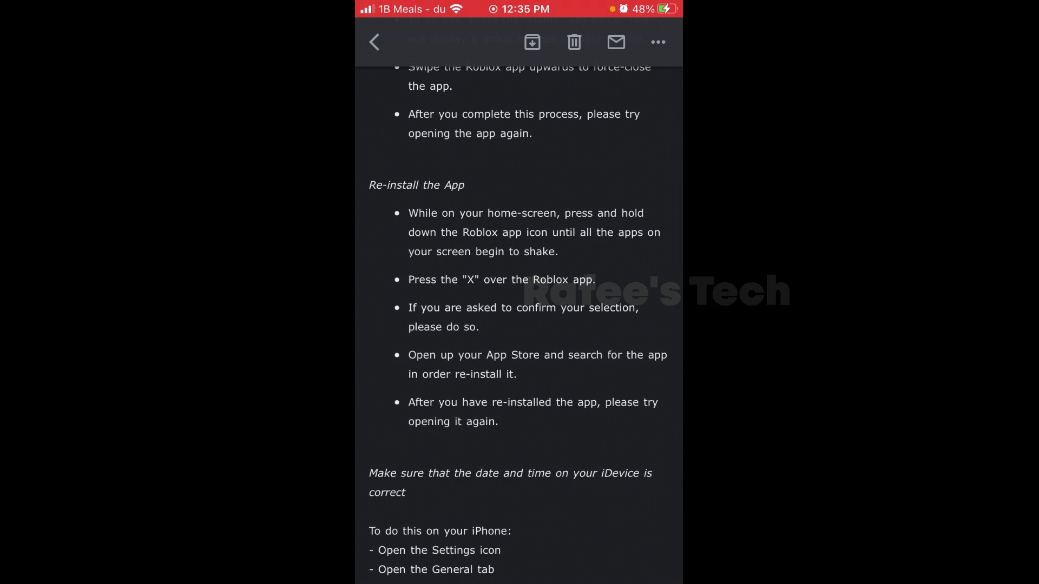
scroll(519, 324, down, 5)
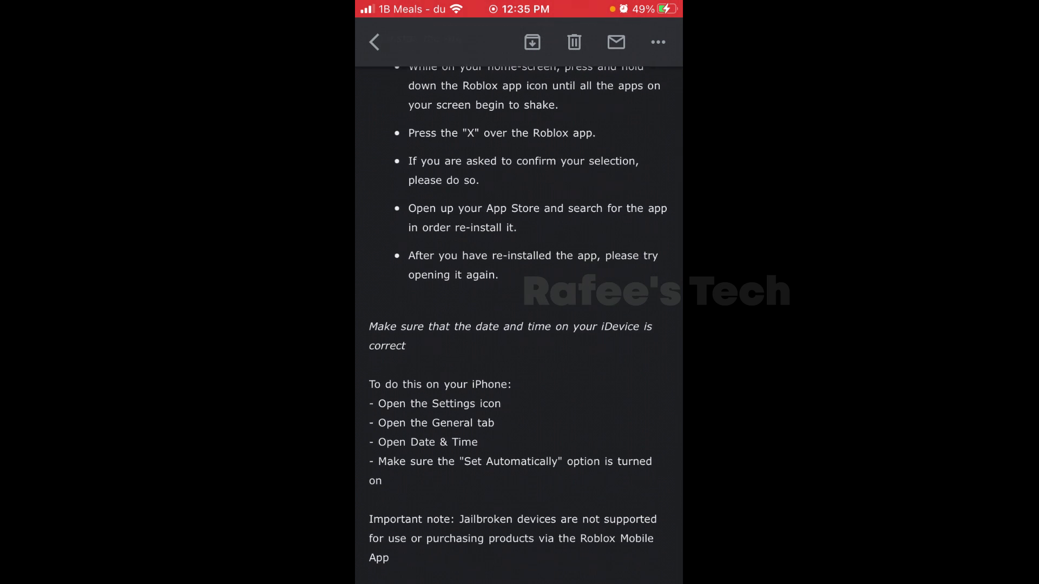
scroll(519, 325, down, 1)
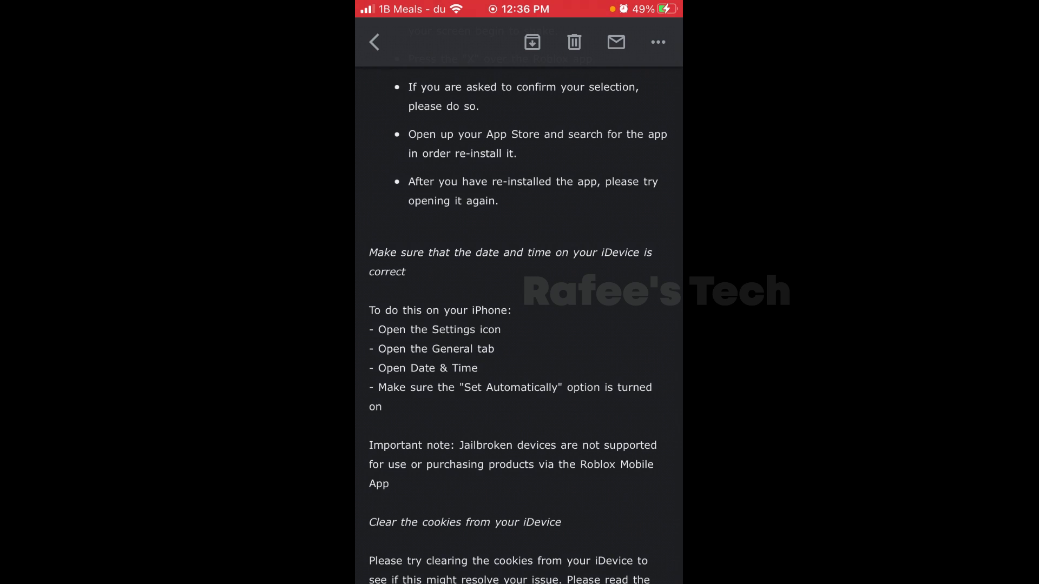
scroll(518, 325, down, 2)
scroll(514, 330, down, 2)
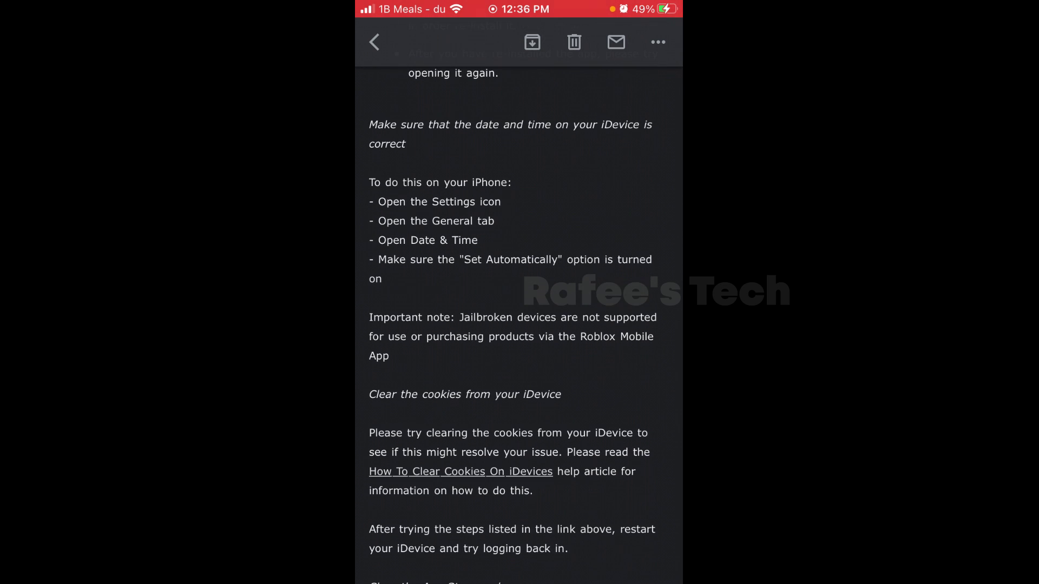
scroll(518, 325, down, 1)
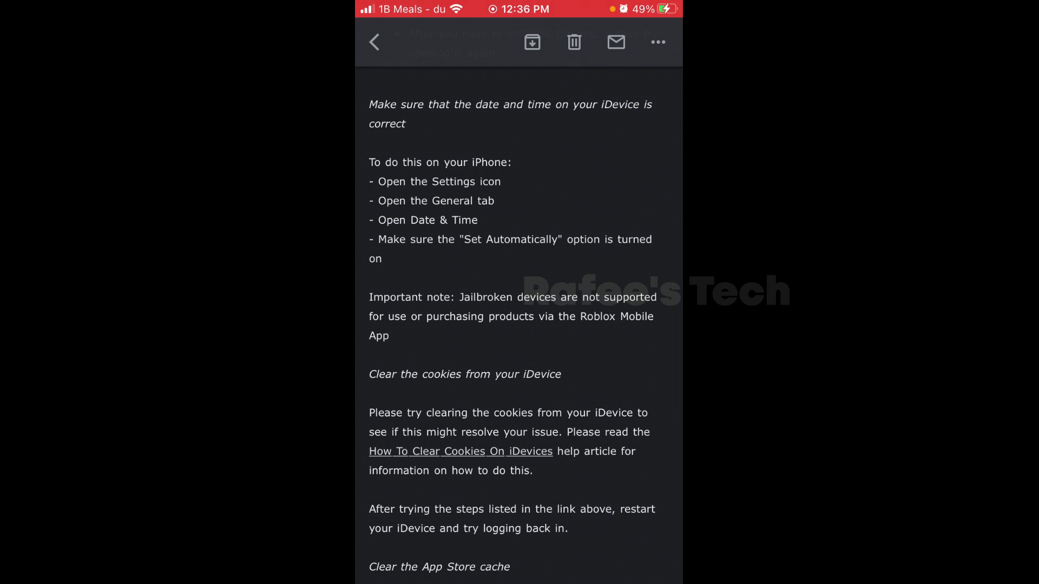
scroll(517, 320, down, 2)
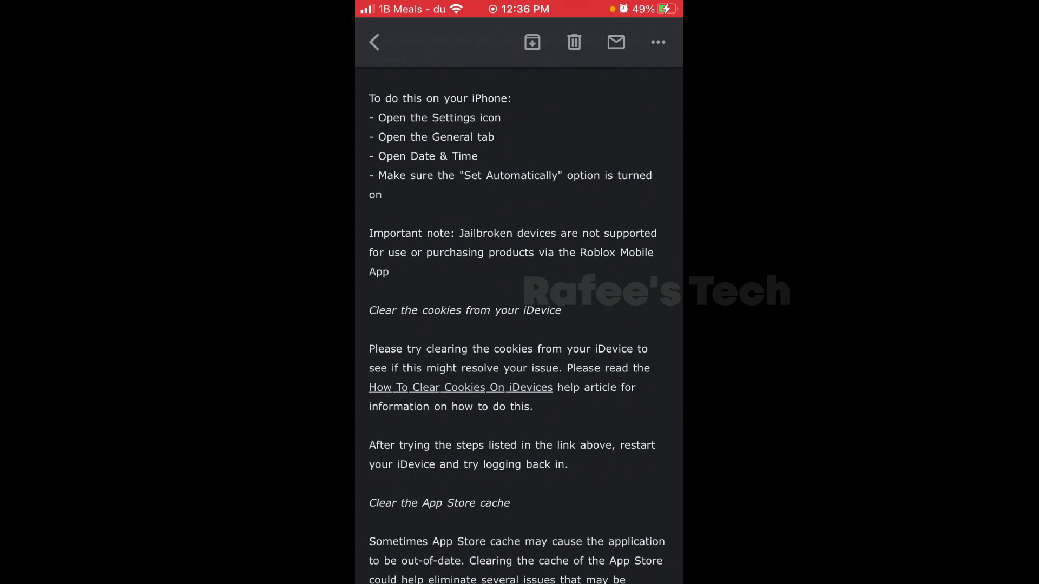
scroll(518, 325, down, 2)
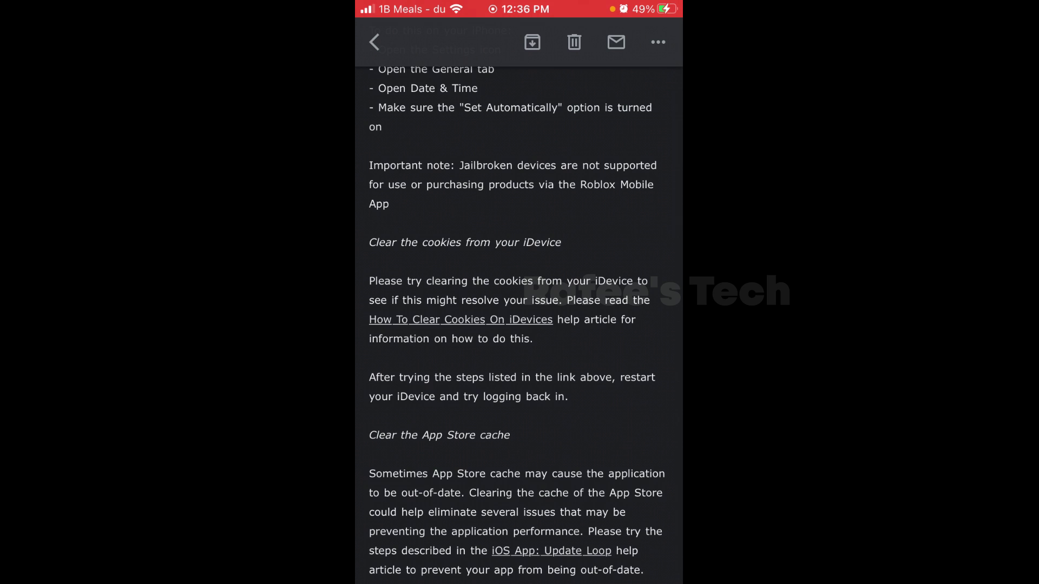
scroll(517, 325, down, 2)
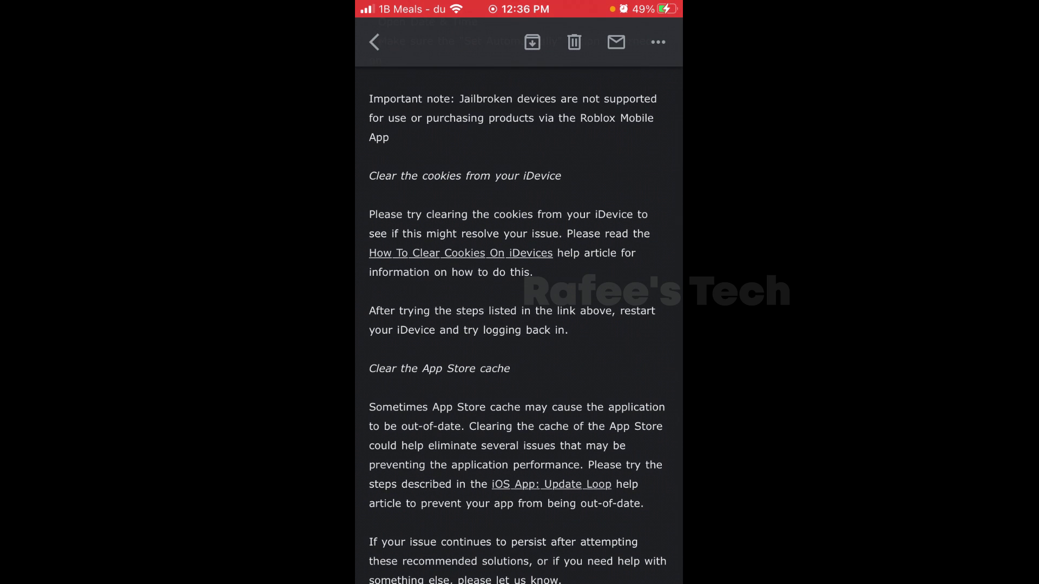
scroll(517, 325, down, 1)
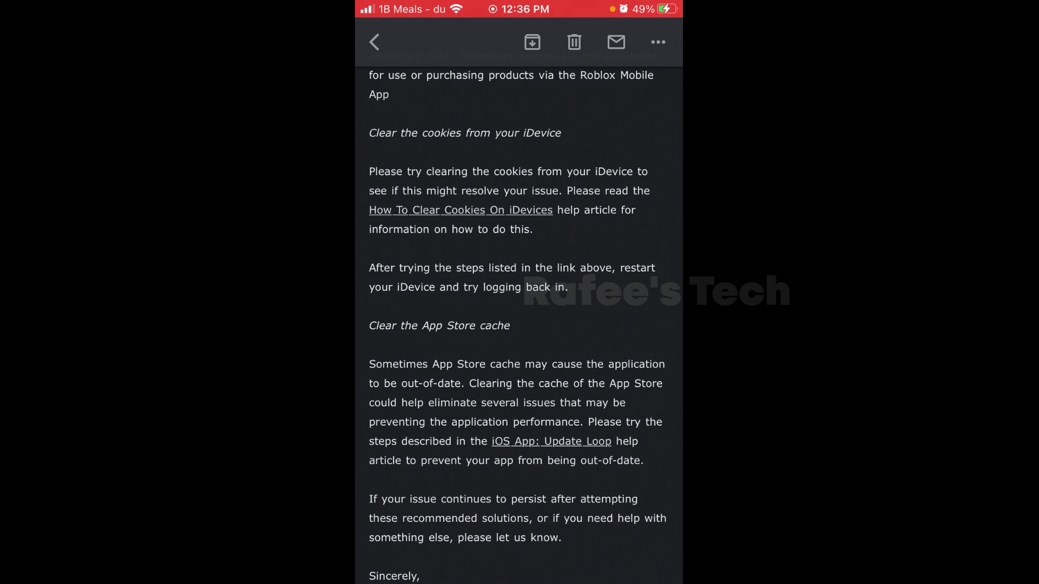
scroll(517, 324, down, 1)
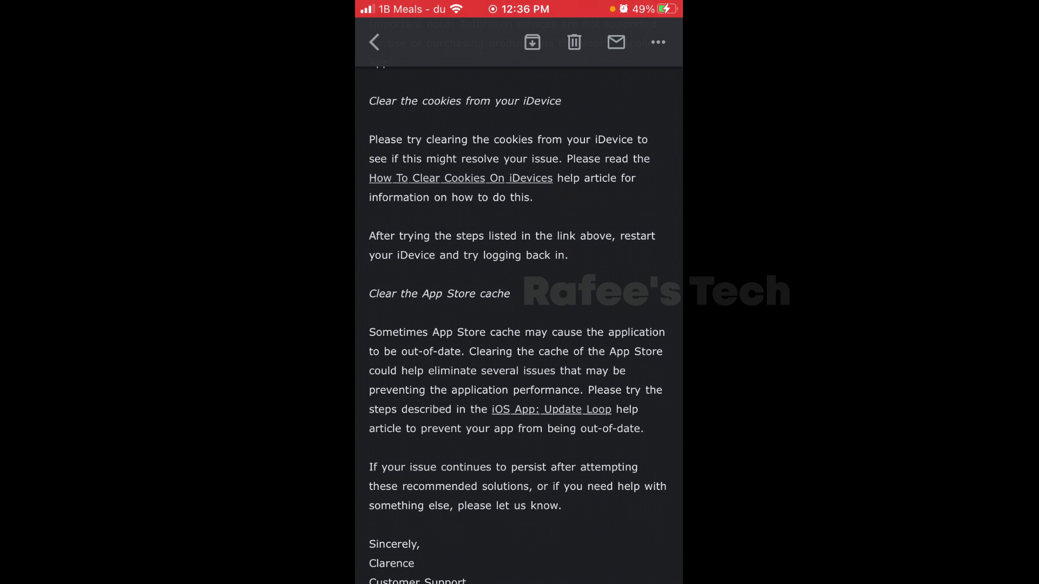
scroll(516, 325, down, 1)
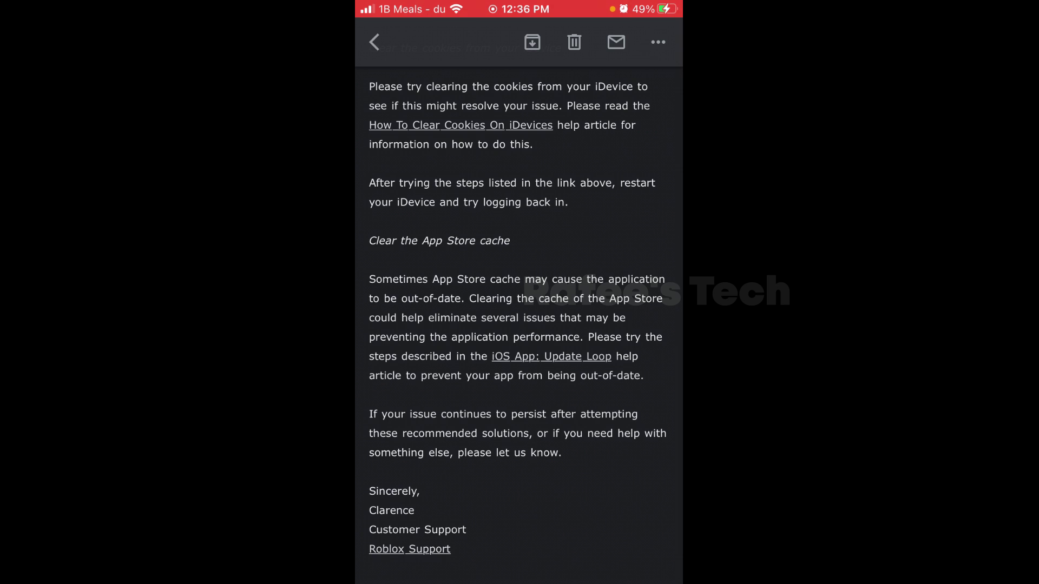
scroll(519, 324, up, 5)
scroll(520, 324, up, 5)
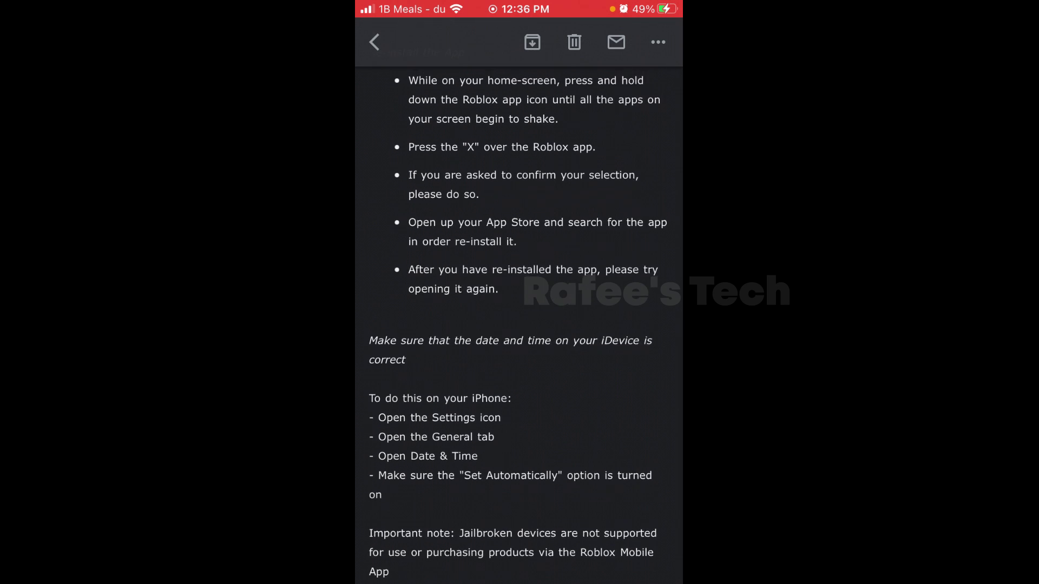
scroll(520, 325, up, 5)
scroll(519, 324, up, 5)
scroll(519, 324, up, 5)
scroll(520, 325, up, 3)
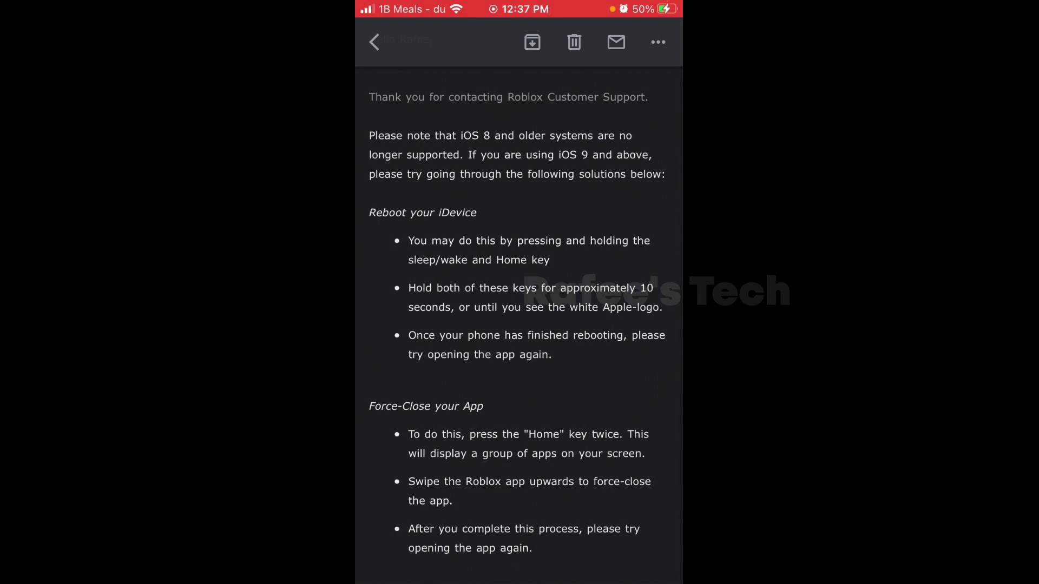
scroll(519, 325, down, 3)
scroll(520, 325, up, 1)
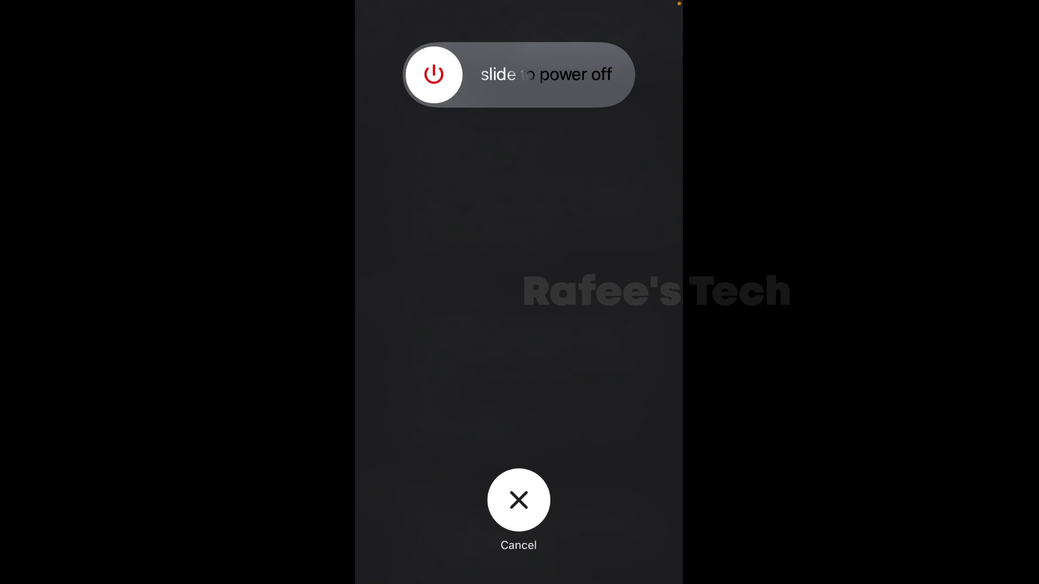
Cancel the power-off prompt and return to the home screen page holding Roblox
click(519, 500)
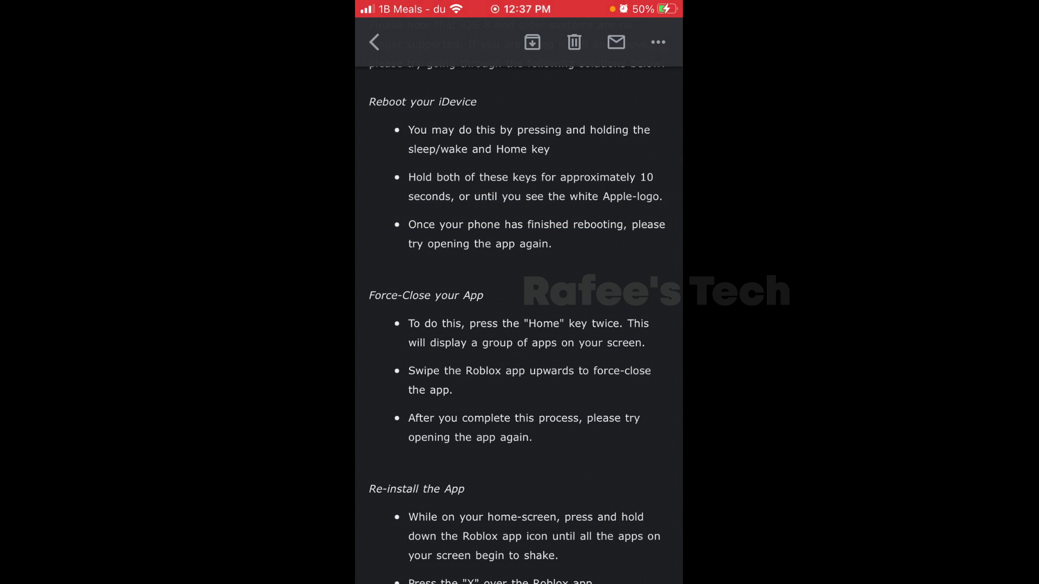
key(super)
drag(633, 324, 390, 325)
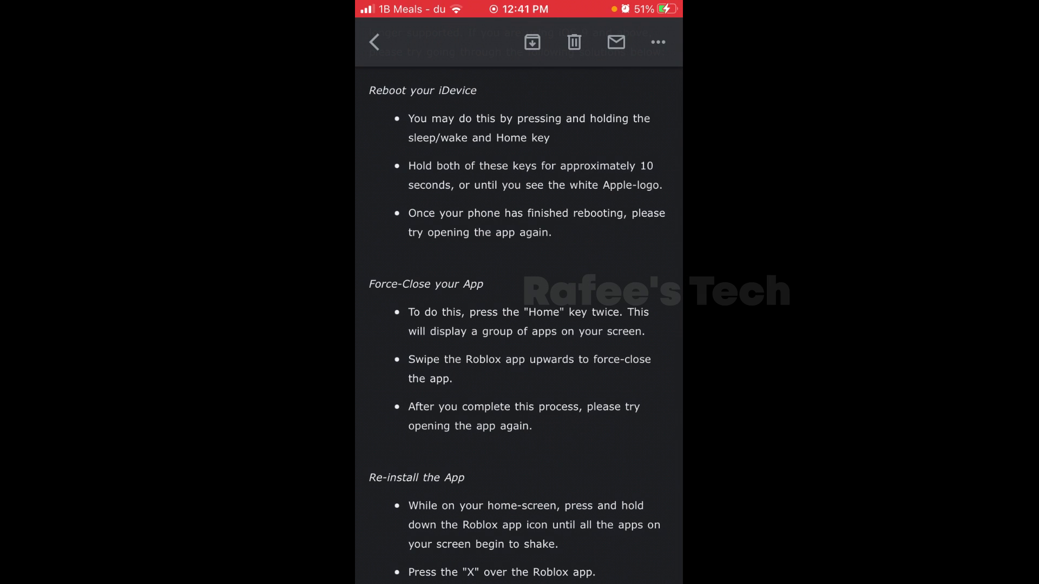
scroll(517, 330, down, 5)
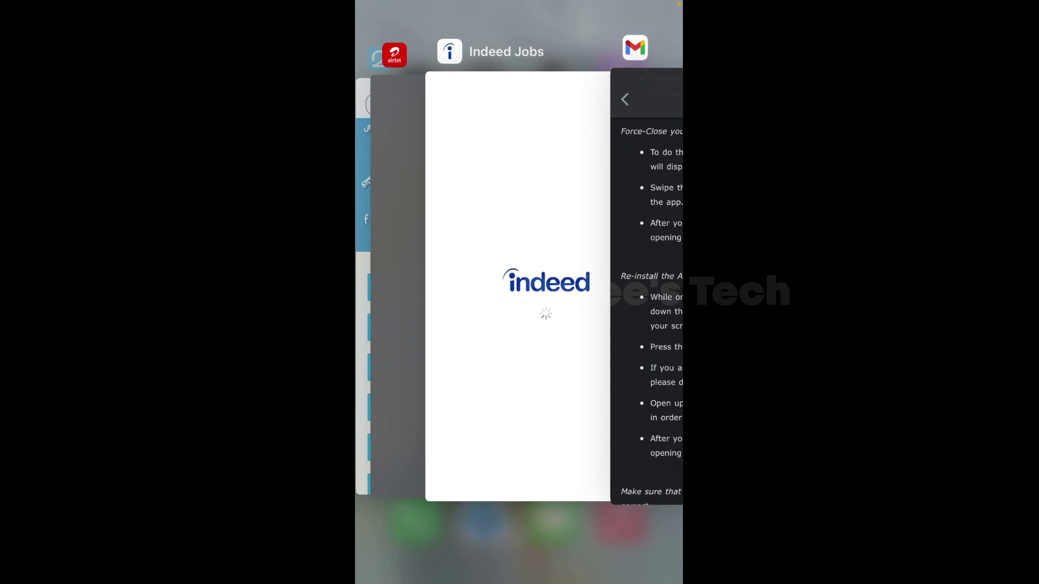
Swipe away Gmail, Indeed Jobs, Airtel, Manglish, Chrome, iMovie and App Store in the app switcher
drag(646, 284, 647, 16)
drag(519, 284, 518, 16)
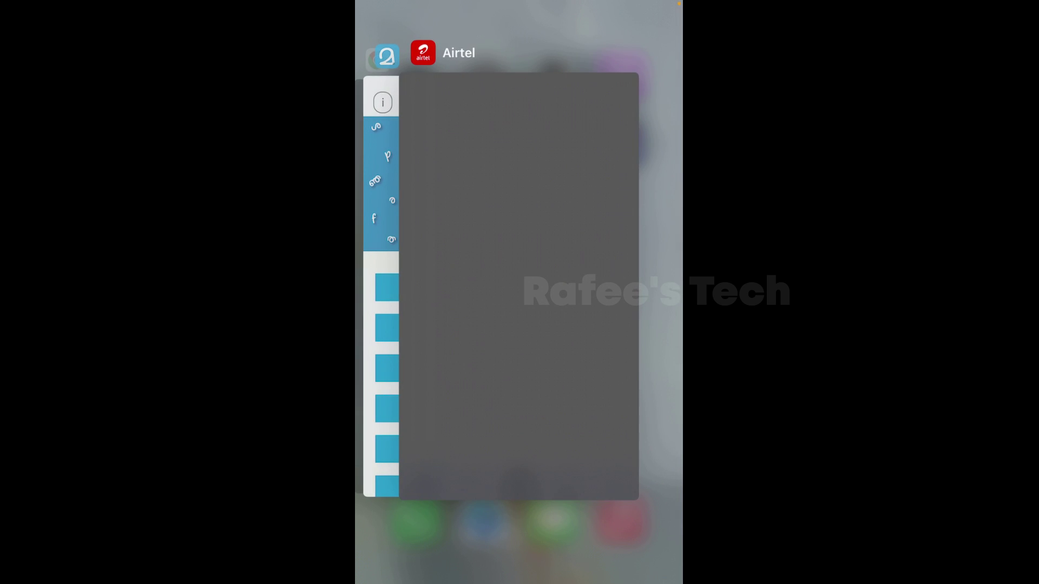
drag(518, 284, 518, 17)
drag(517, 285, 518, 16)
drag(519, 284, 520, 16)
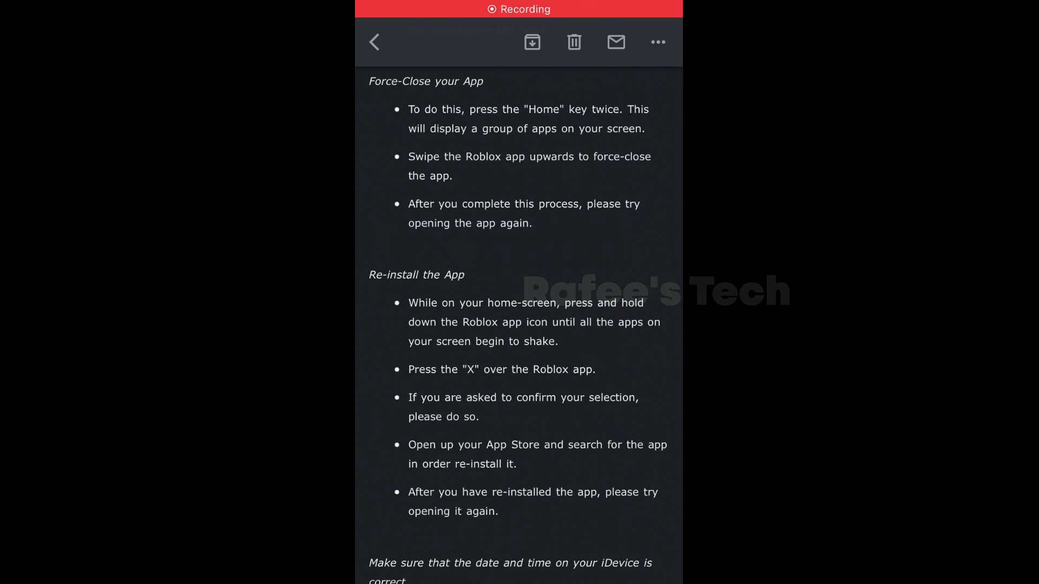
scroll(518, 325, down, 5)
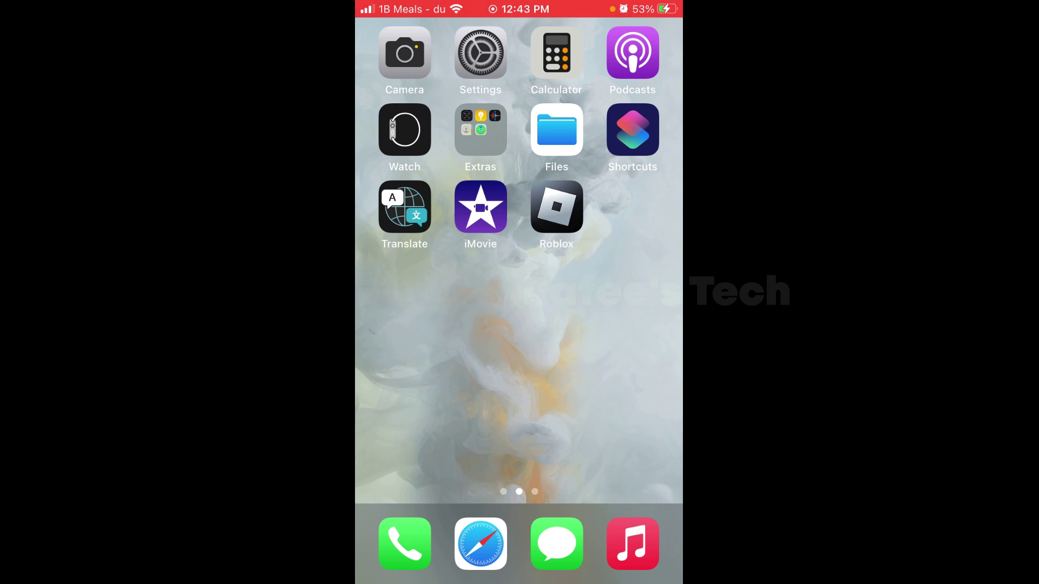
Long-press the Roblox icon to show its Remove App options
click(556, 207)
Search the App Store for roblox, confirm Roblox shows OPEN, and cancel back to the main page
drag(422, 365, 633, 365)
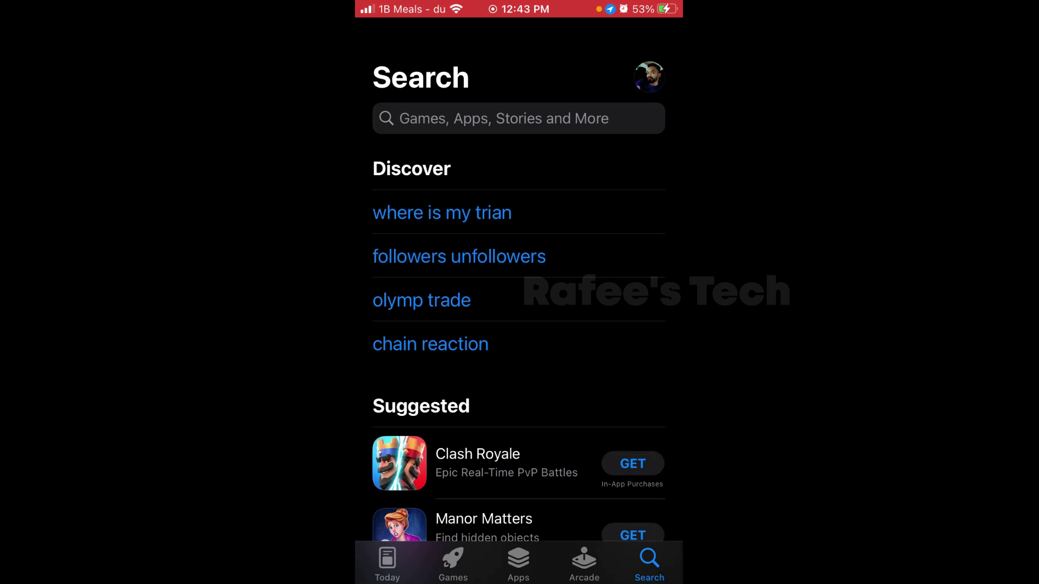
click(518, 118)
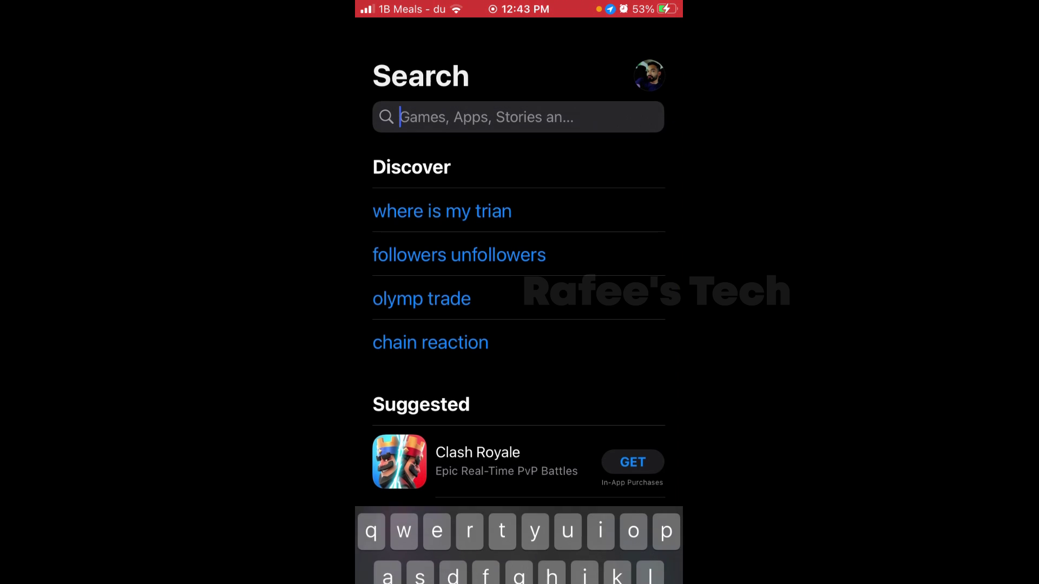
text(roblo)
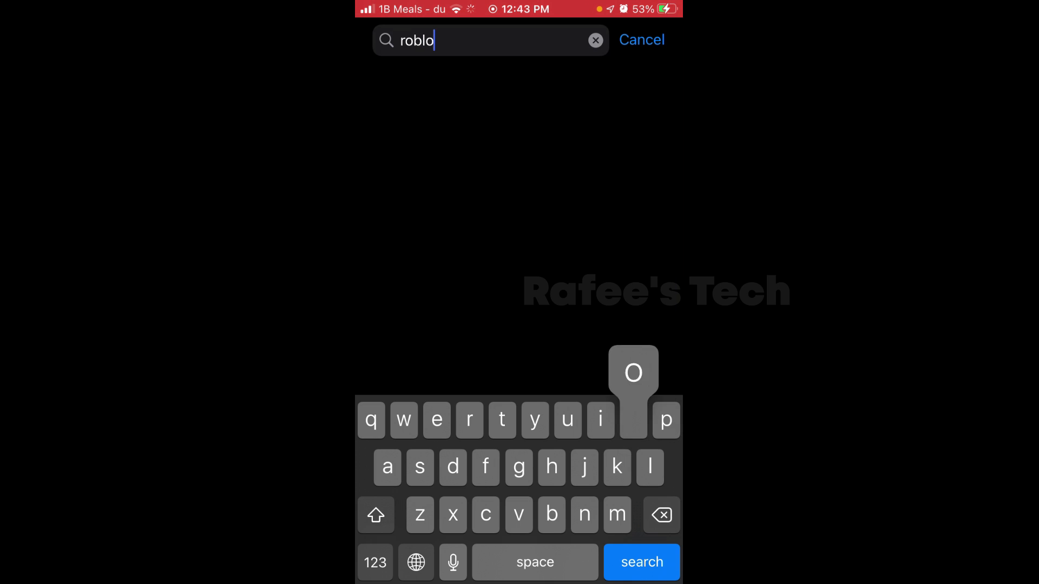
text(x)
key(Return)
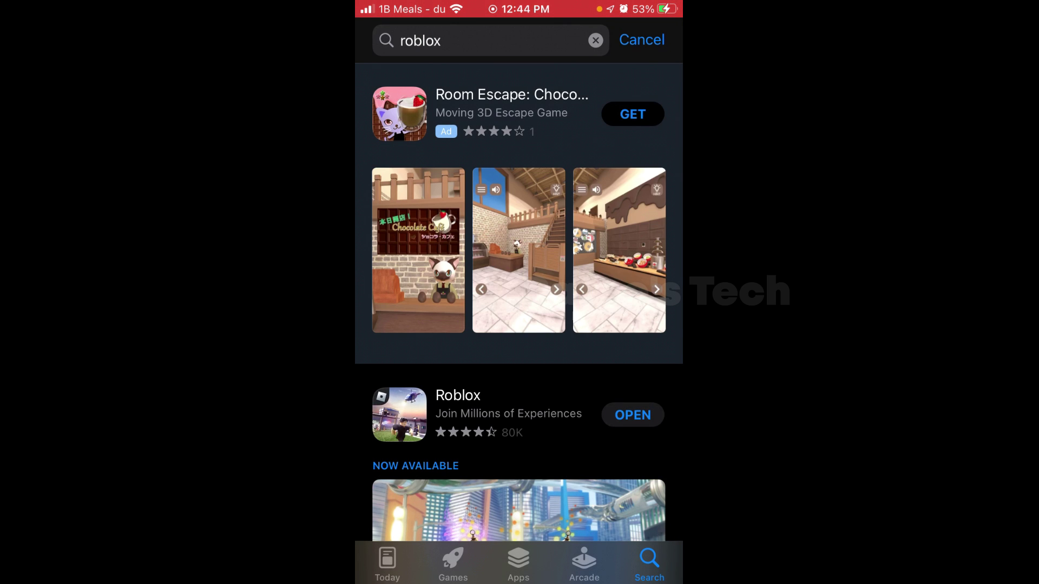
scroll(518, 325, down, 2)
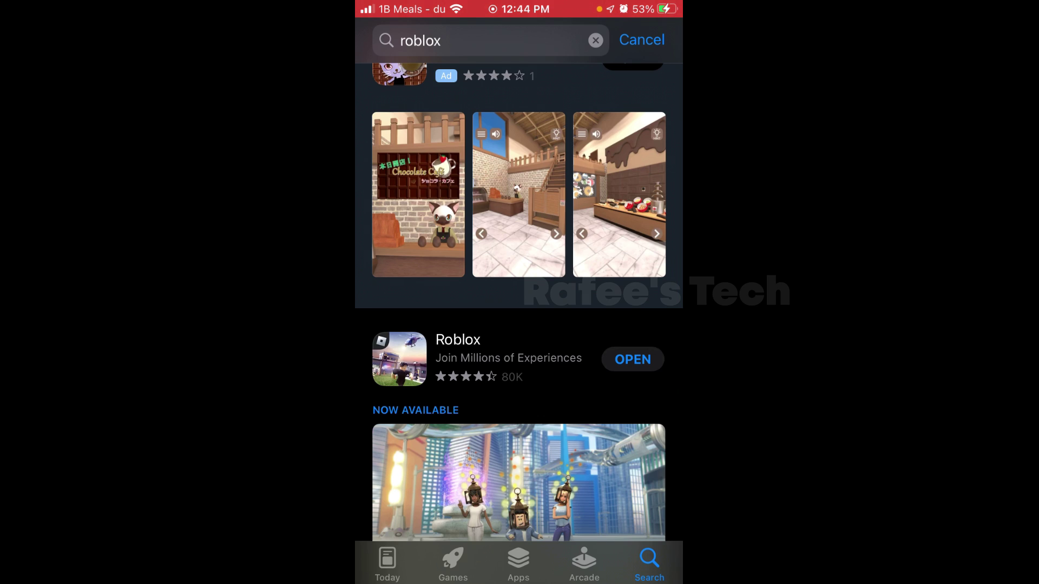
click(641, 40)
Force-close the App Store from the app switcher and return to the next home screen page
drag(518, 580, 518, 341)
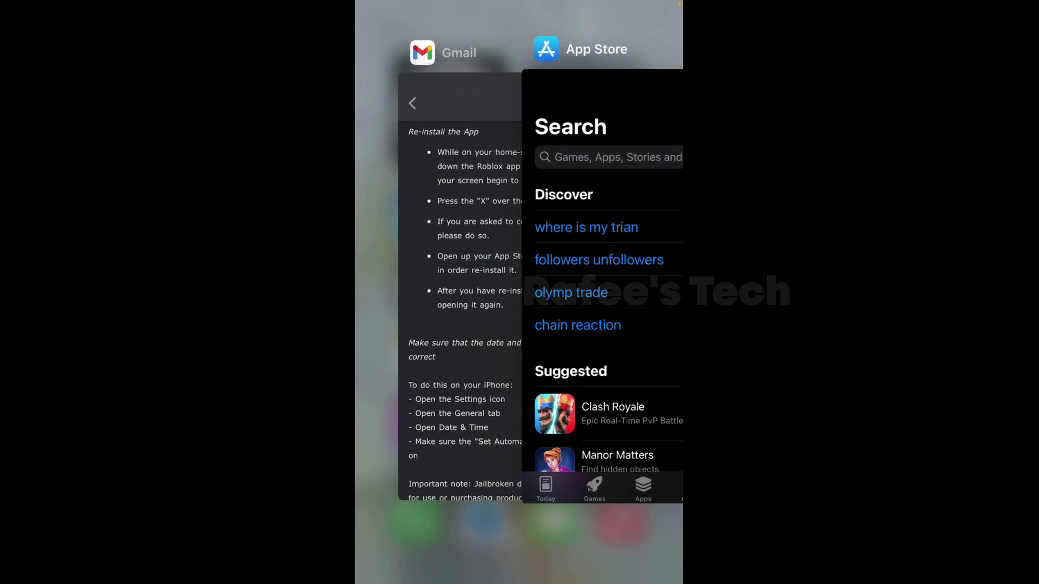
drag(601, 292, 601, 49)
click(519, 519)
drag(634, 325, 405, 324)
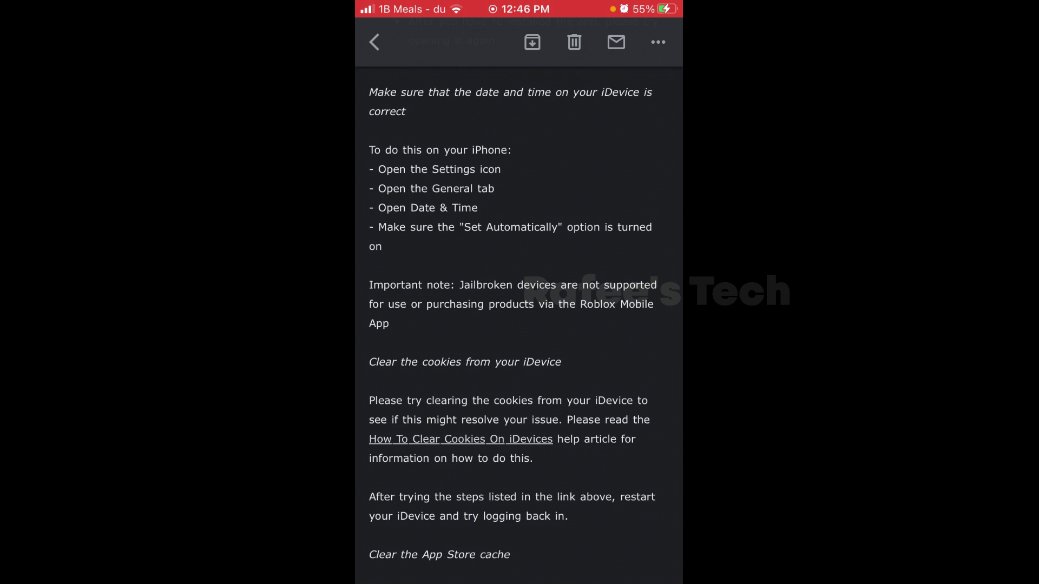
Leave the email and go to Settings > General > Date & Time
drag(517, 579, 518, 325)
drag(633, 325, 406, 325)
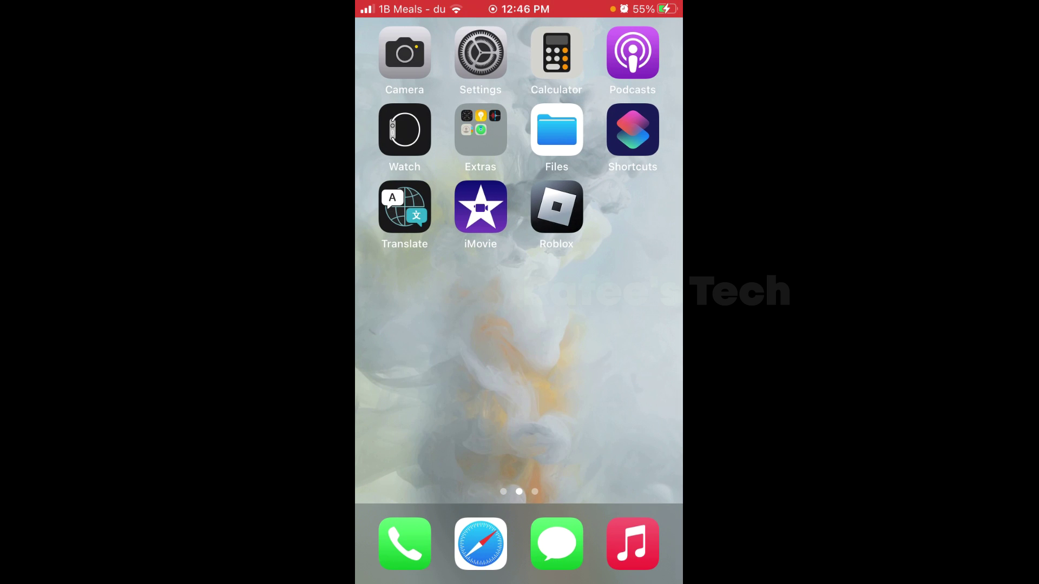
click(481, 53)
drag(519, 447, 519, 280)
click(447, 413)
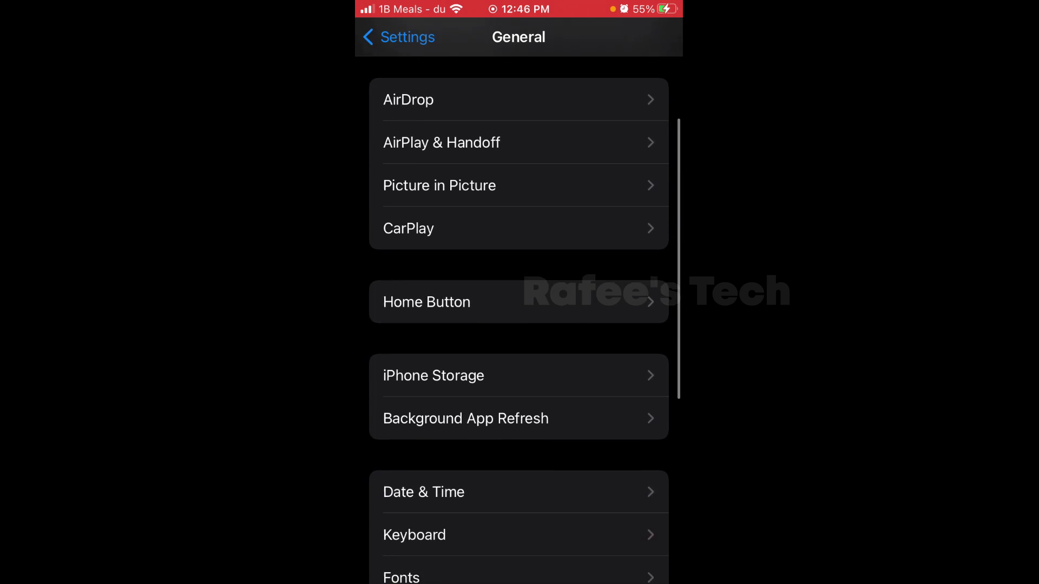
drag(520, 406, 519, 311)
click(424, 398)
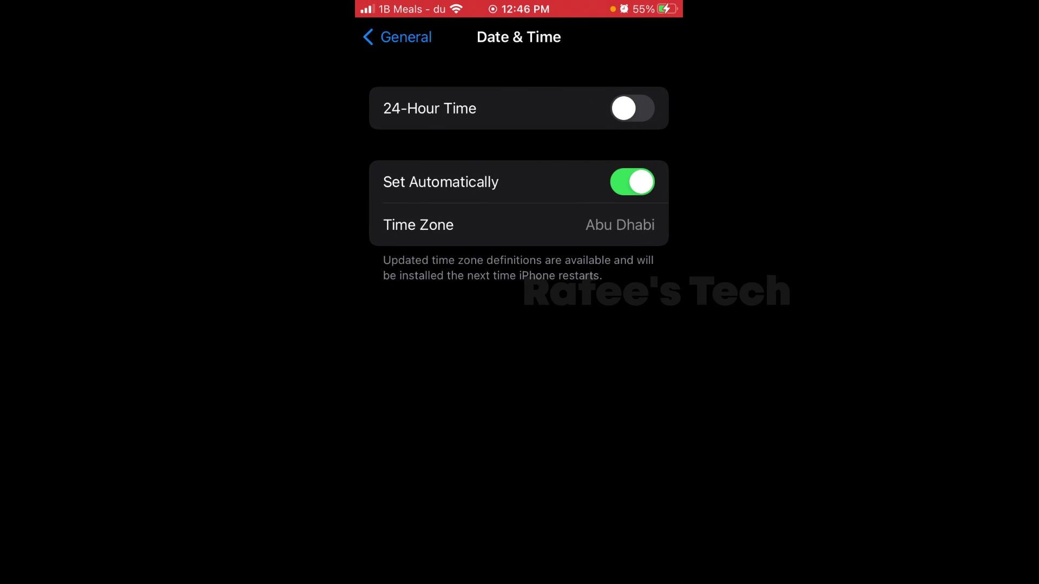
Toggle Set Automatically off and back on, then back out and close Settings
click(632, 181)
click(398, 37)
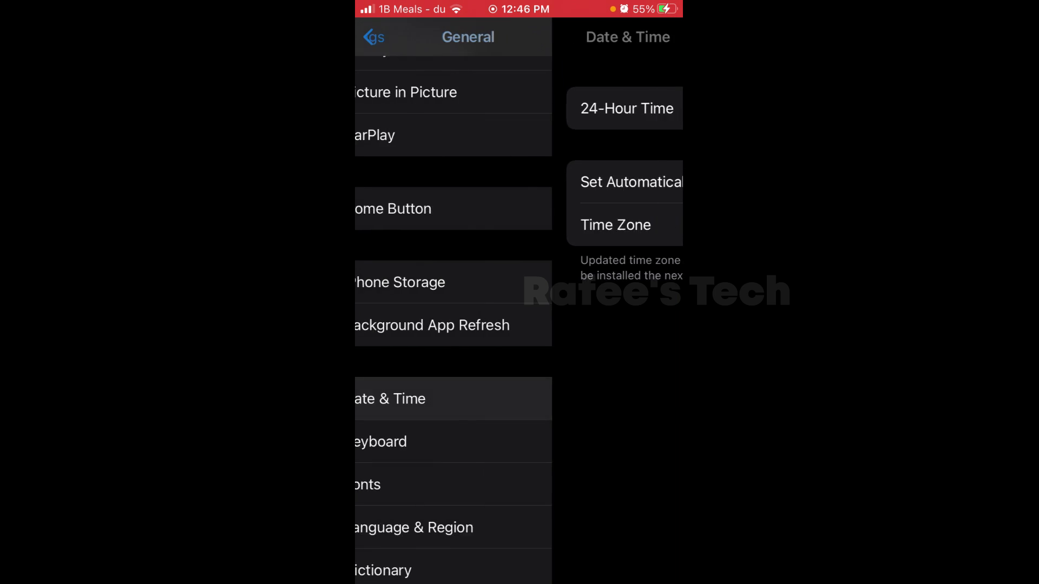
click(390, 36)
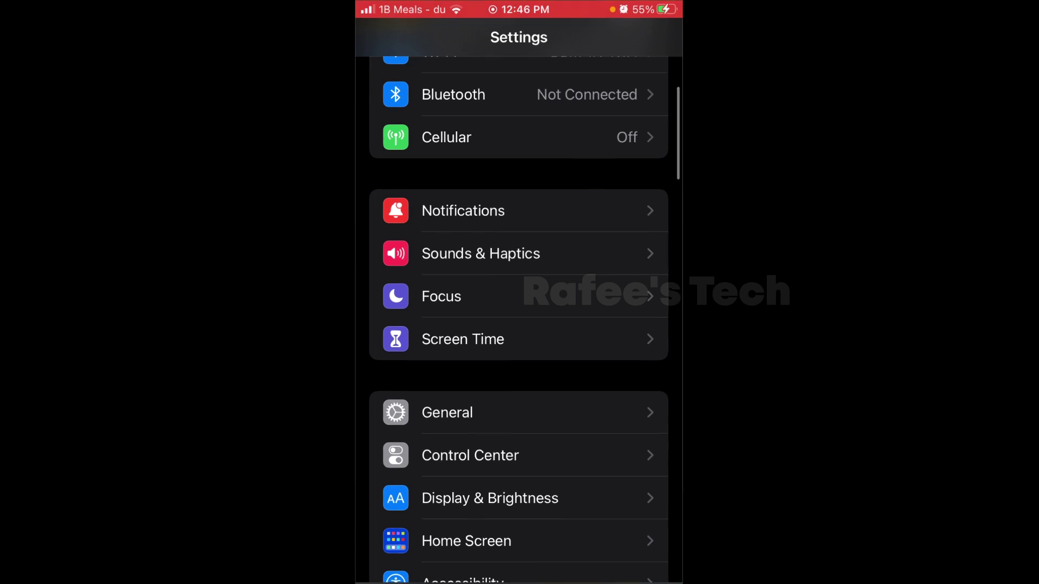
drag(520, 581, 519, 325)
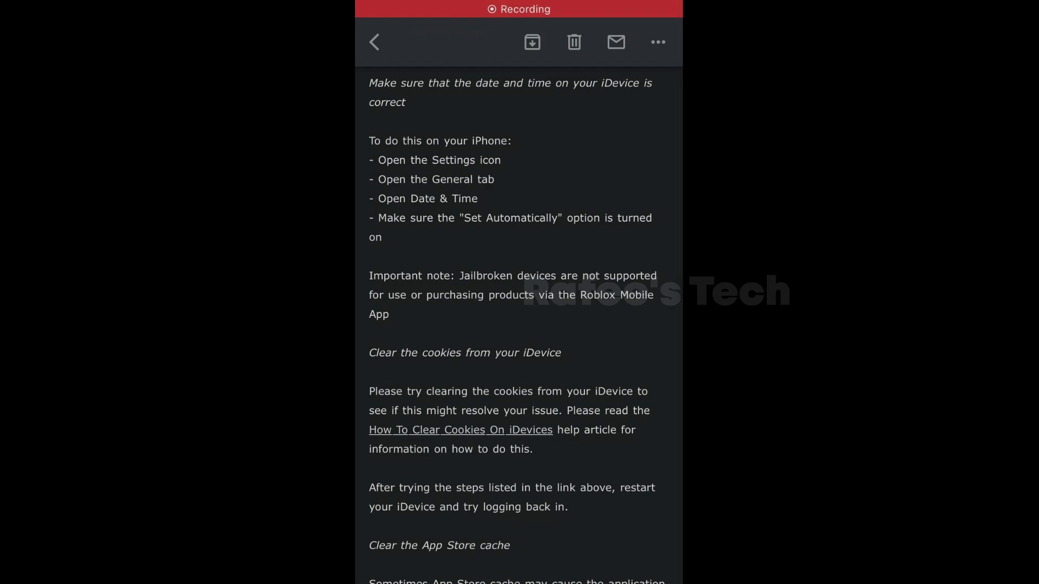
scroll(517, 325, down, 5)
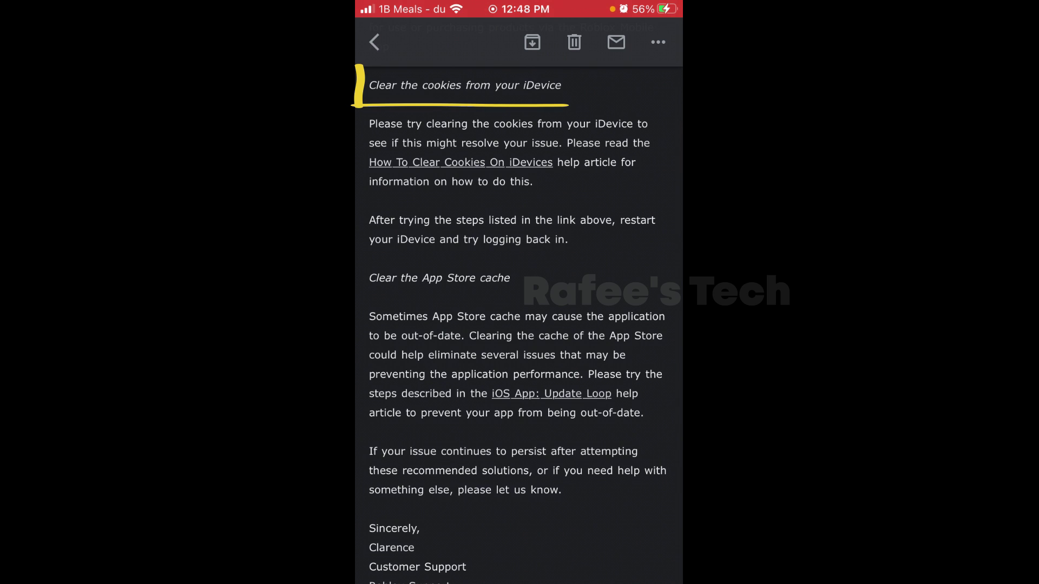
Leave the Gmail email and return to the iPhone home screen
key(super)
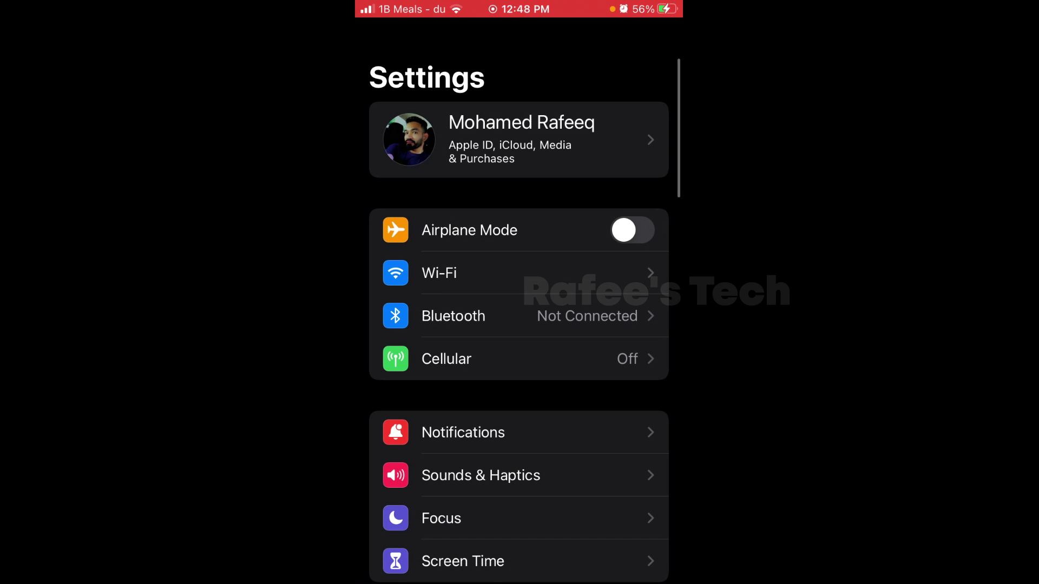
scroll(519, 325, down, 5)
scroll(519, 325, down, 5)
scroll(519, 324, down, 8)
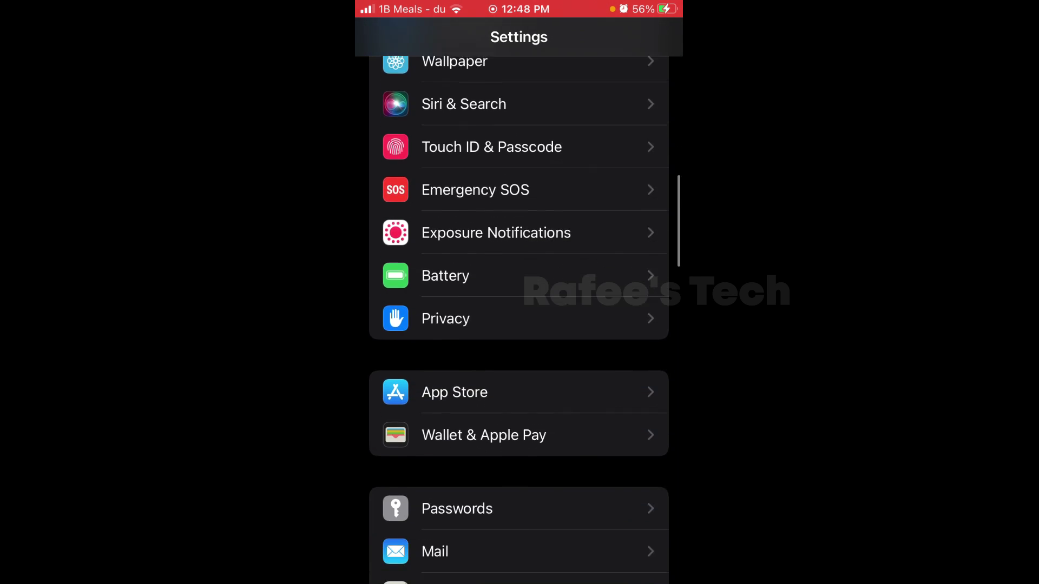
scroll(518, 324, down, 5)
scroll(519, 325, down, 3)
scroll(519, 325, down, 2)
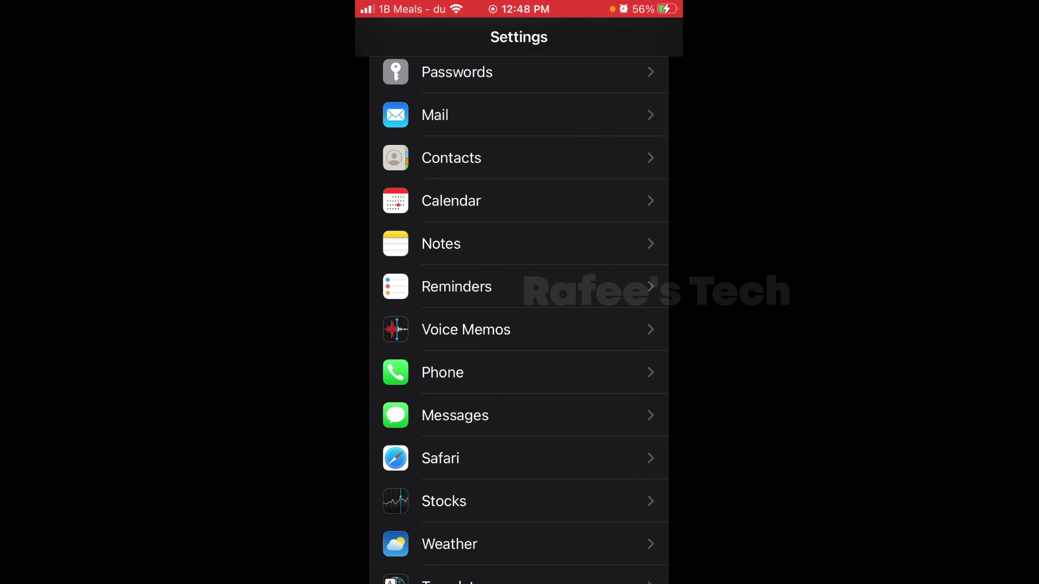
Clear Safari's history, cookies and website data and close all open tabs
click(518, 458)
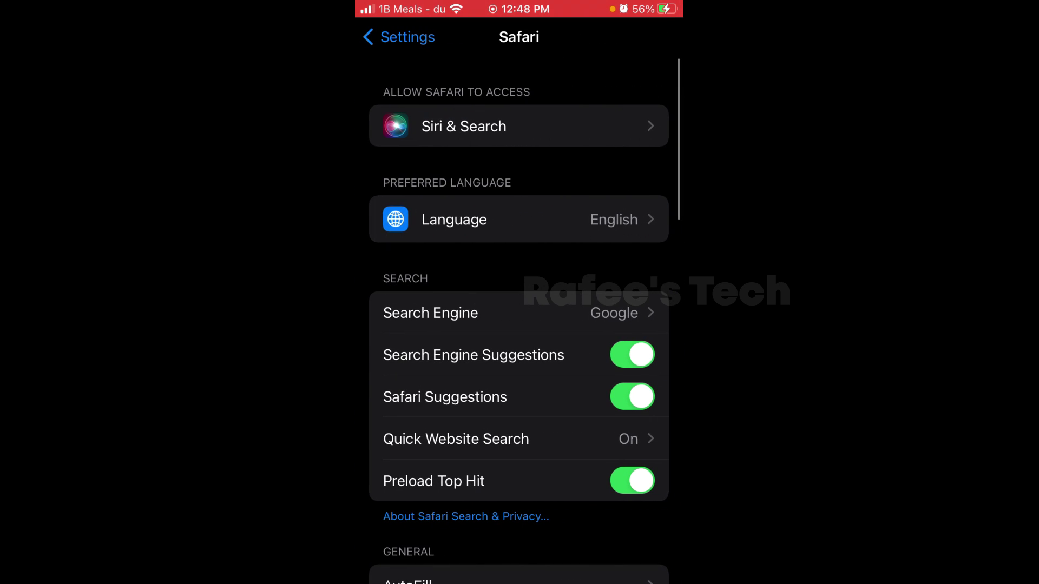
scroll(518, 325, down, 2)
scroll(519, 325, down, 5)
scroll(519, 325, down, 10)
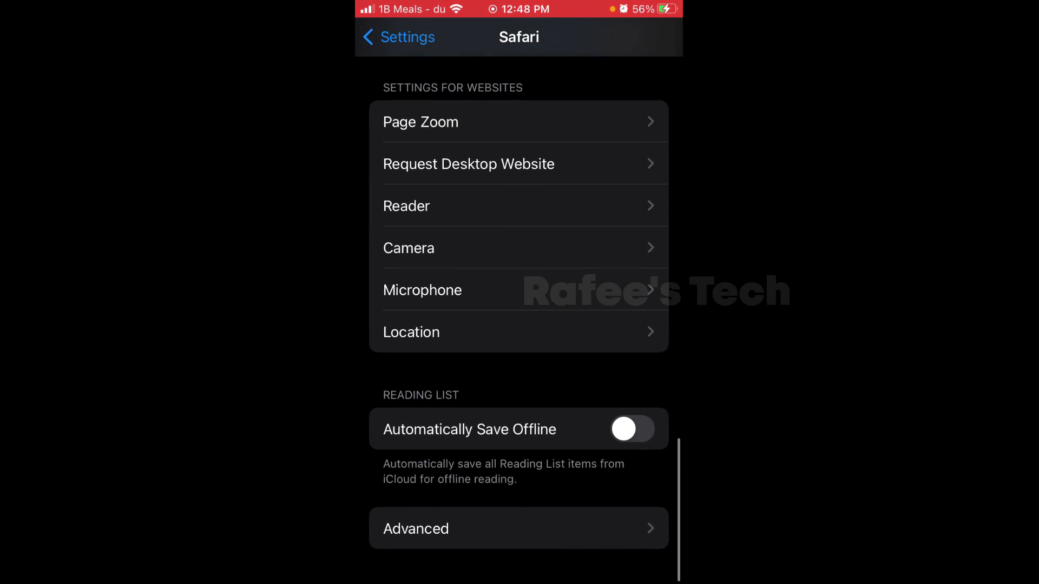
scroll(519, 324, up, 5)
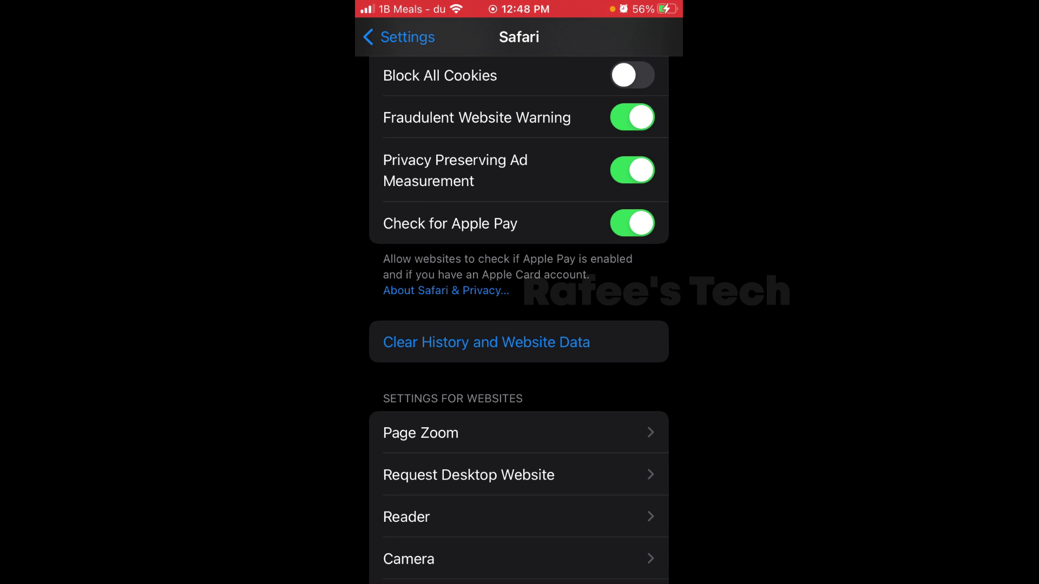
click(486, 342)
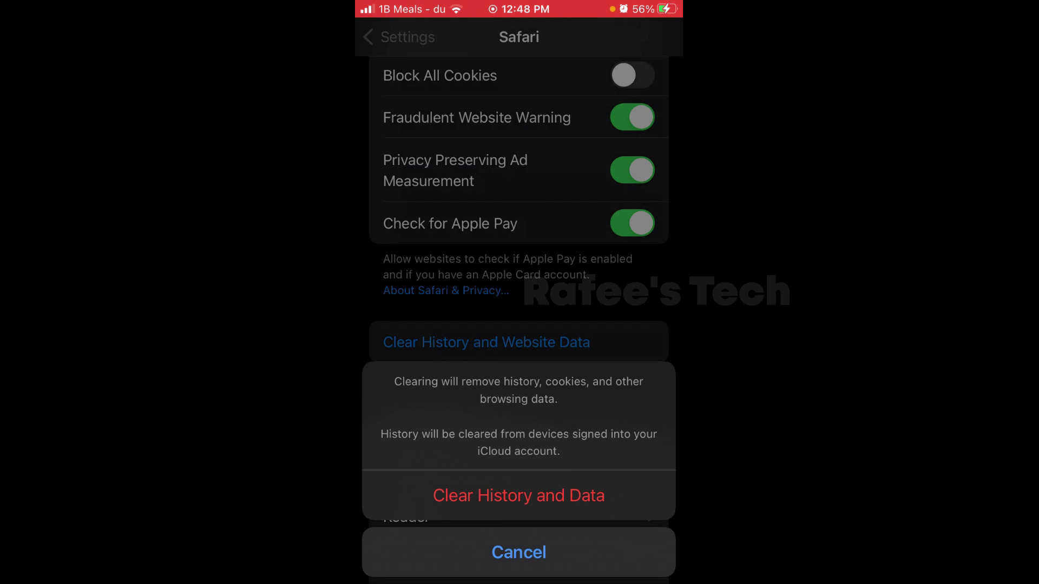
click(519, 495)
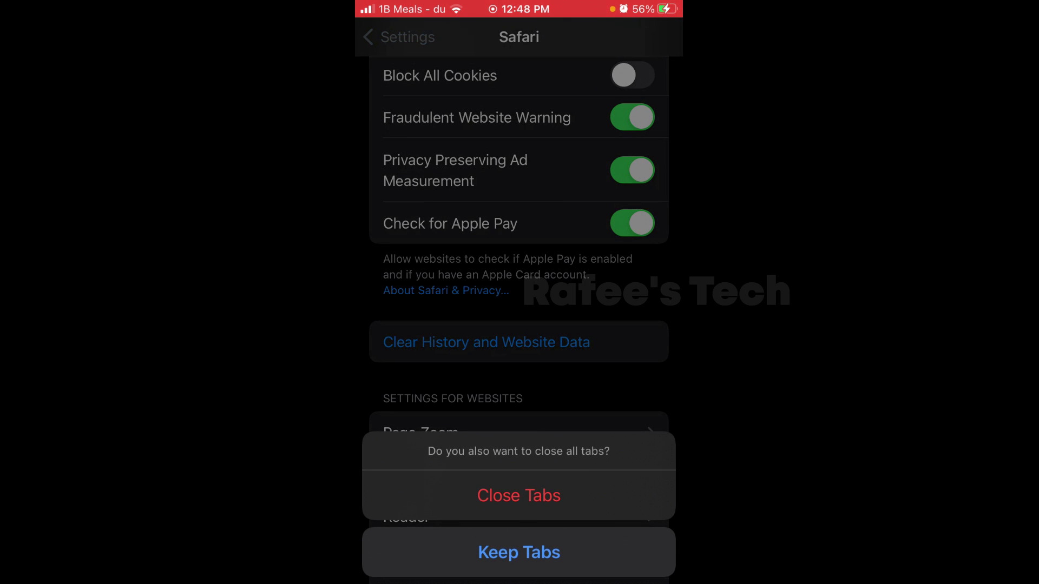
click(519, 495)
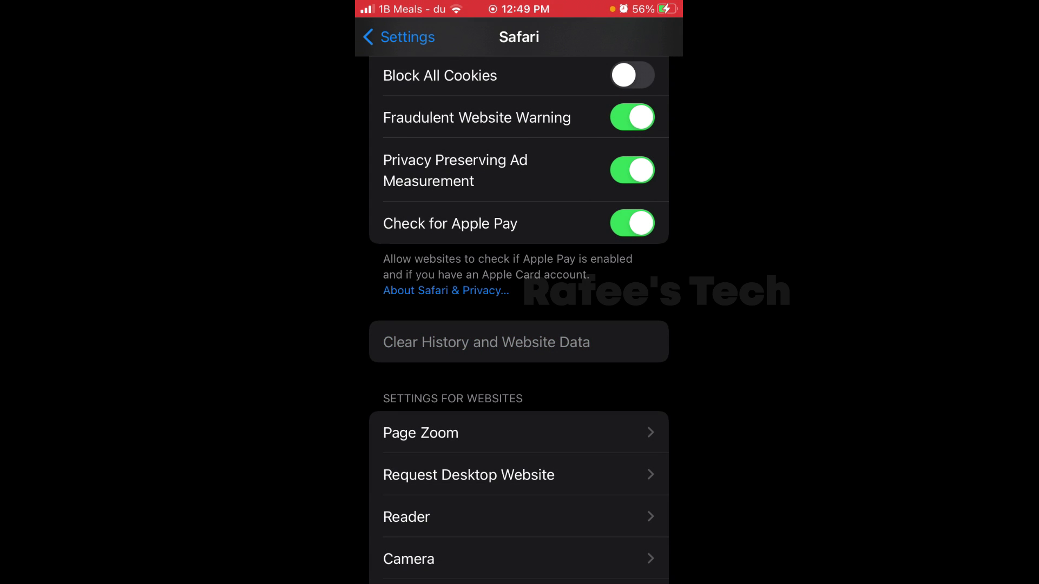
scroll(519, 325, up, 15)
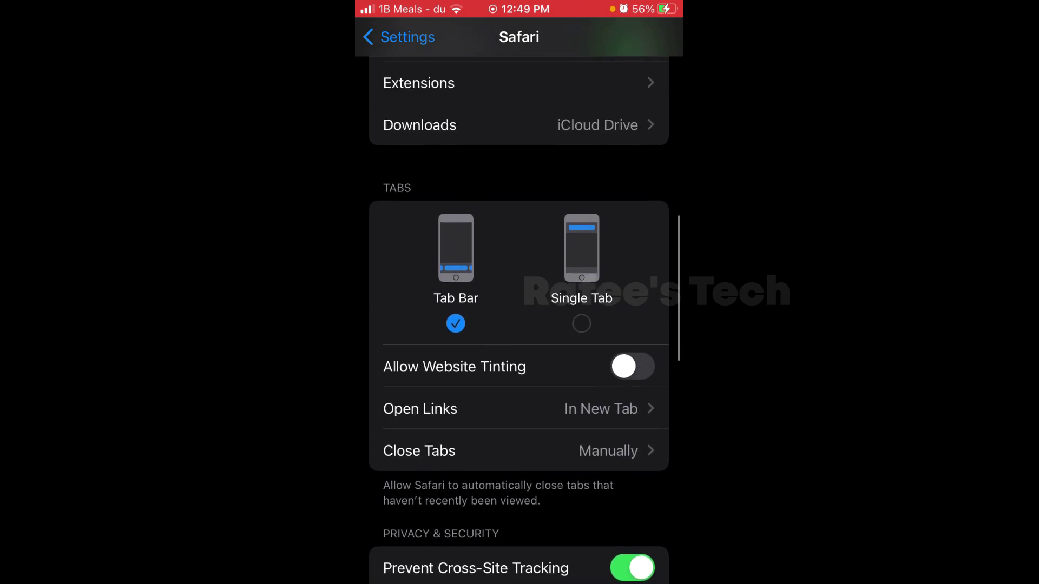
Return to the main settings list, glance through the open apps, and land on the home screen
click(398, 36)
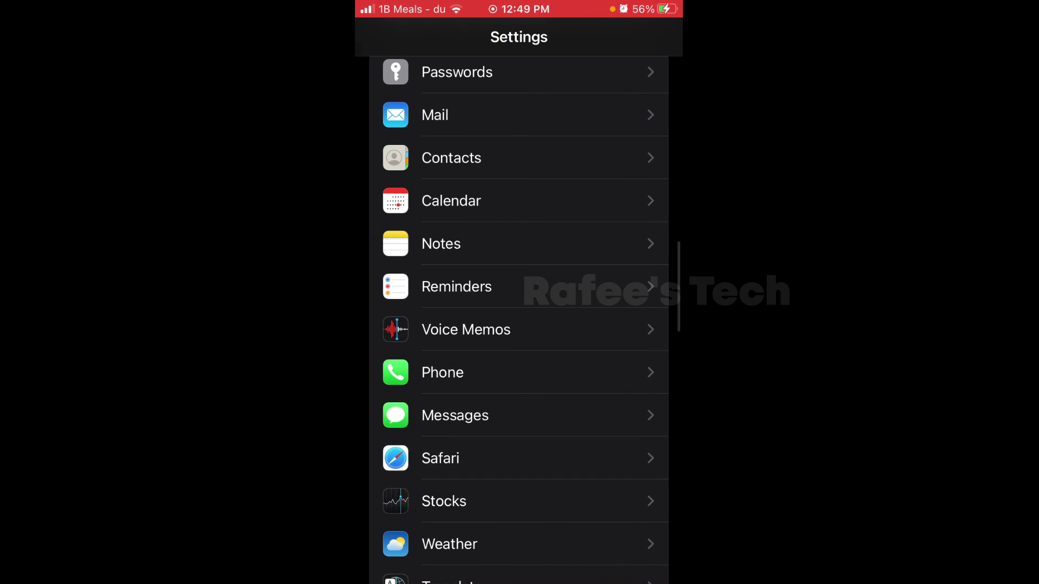
drag(519, 581, 518, 366)
drag(488, 284, 650, 284)
drag(519, 580, 519, 366)
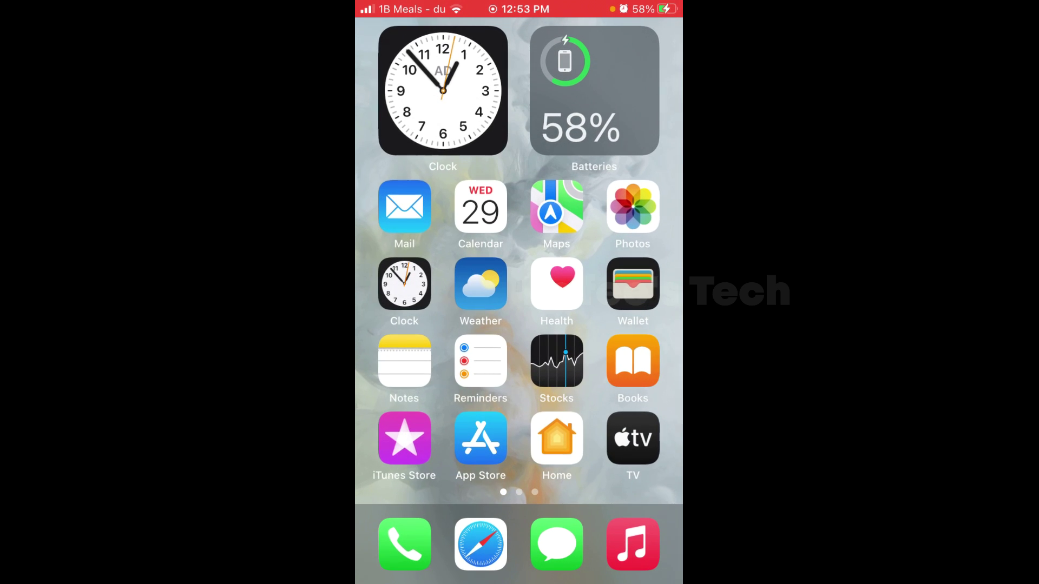
Navigate Settings > App Store to the Personalized Recommendations page with Clear App Usage Data
click(481, 53)
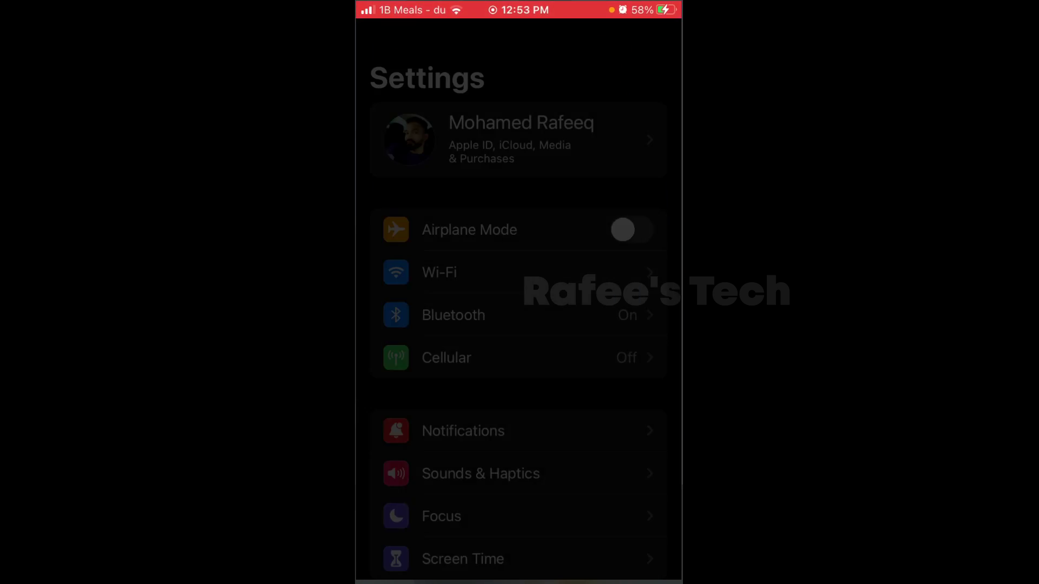
scroll(519, 326, down, 5)
scroll(519, 324, down, 2)
scroll(518, 325, down, 3)
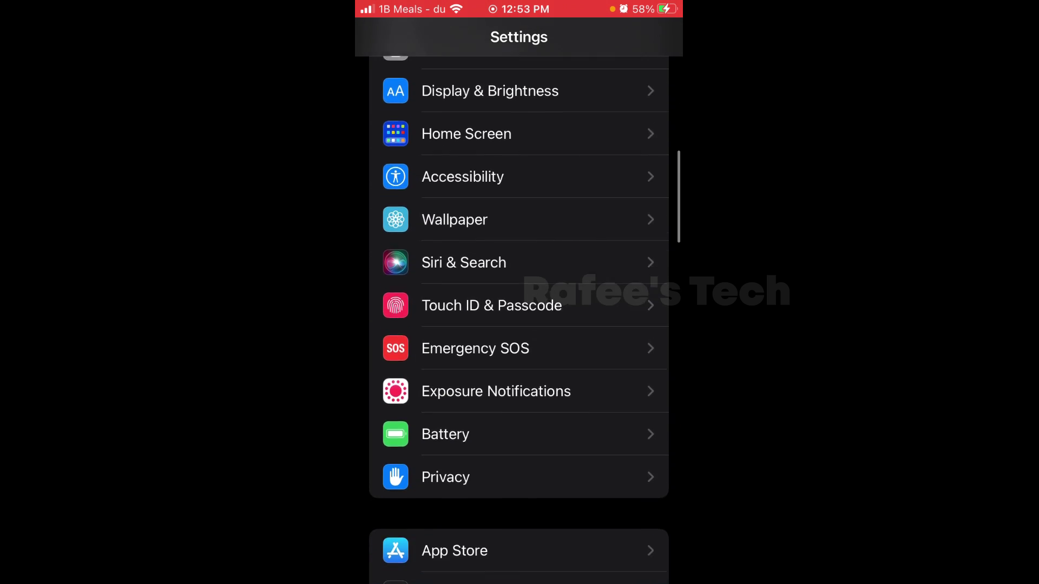
scroll(518, 324, down, 2)
click(454, 435)
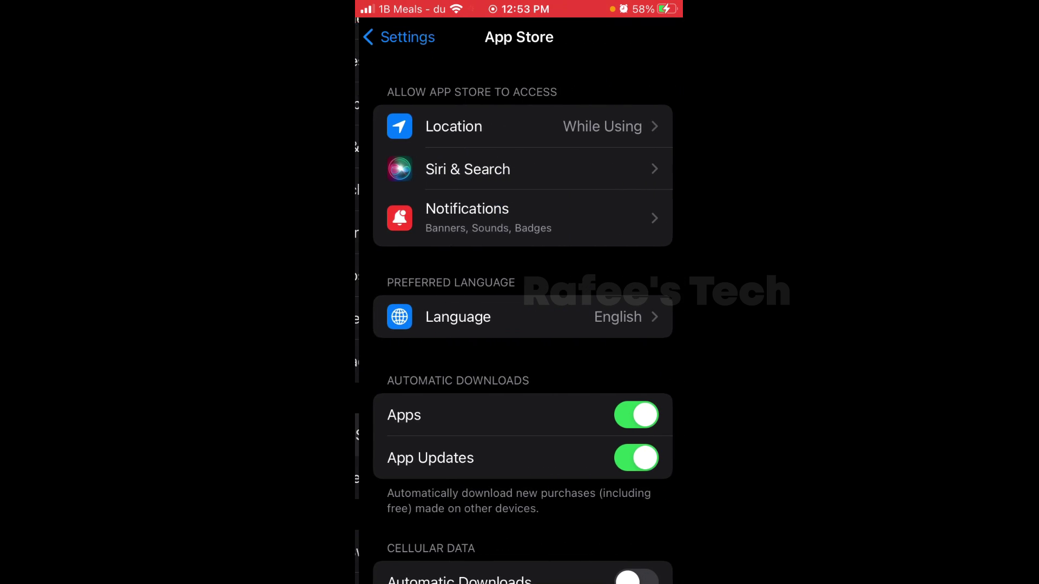
scroll(518, 324, down, 2)
scroll(519, 325, down, 5)
scroll(519, 325, down, 3)
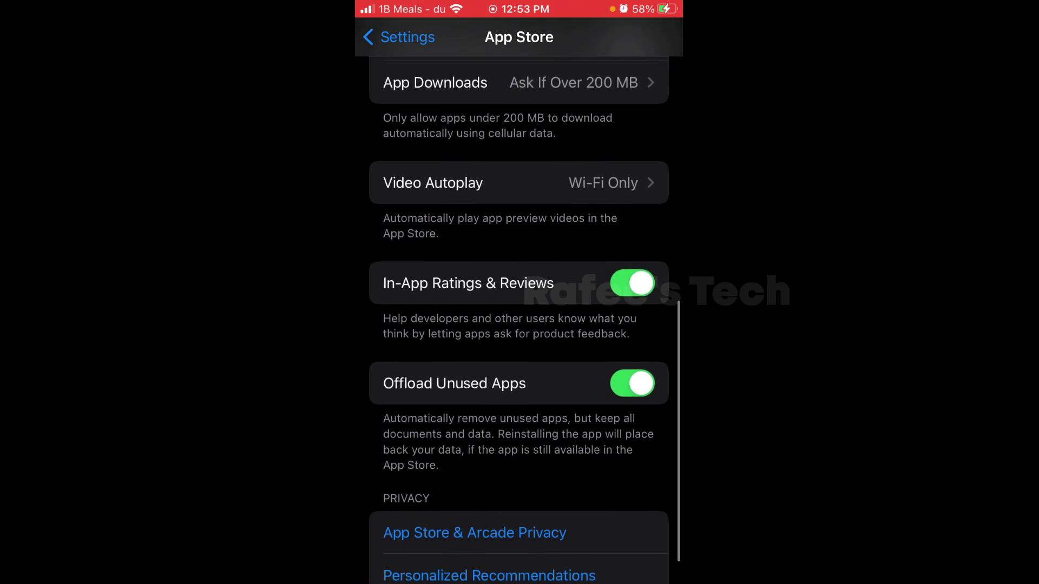
scroll(518, 324, down, 1)
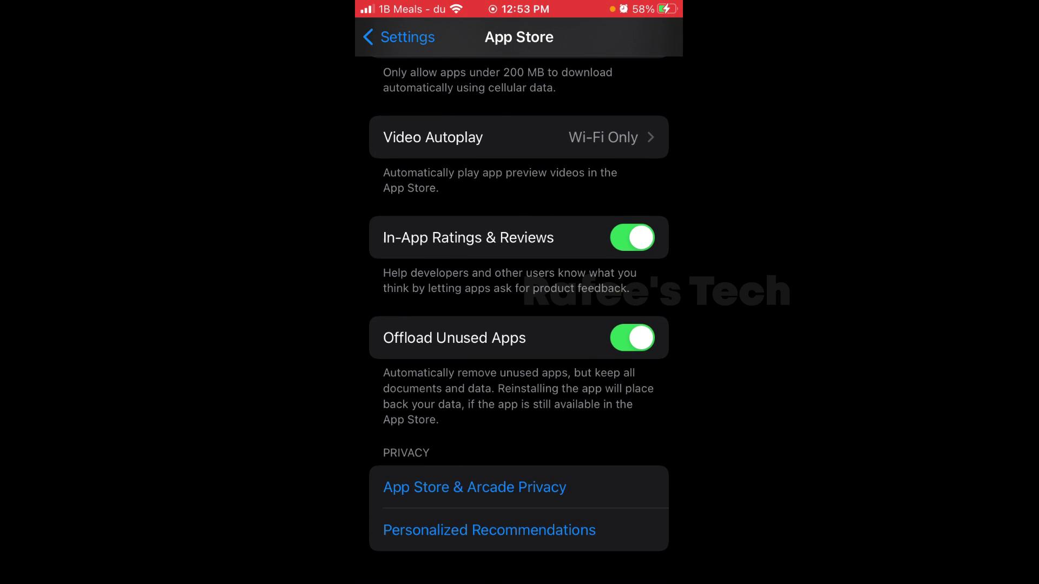
click(488, 530)
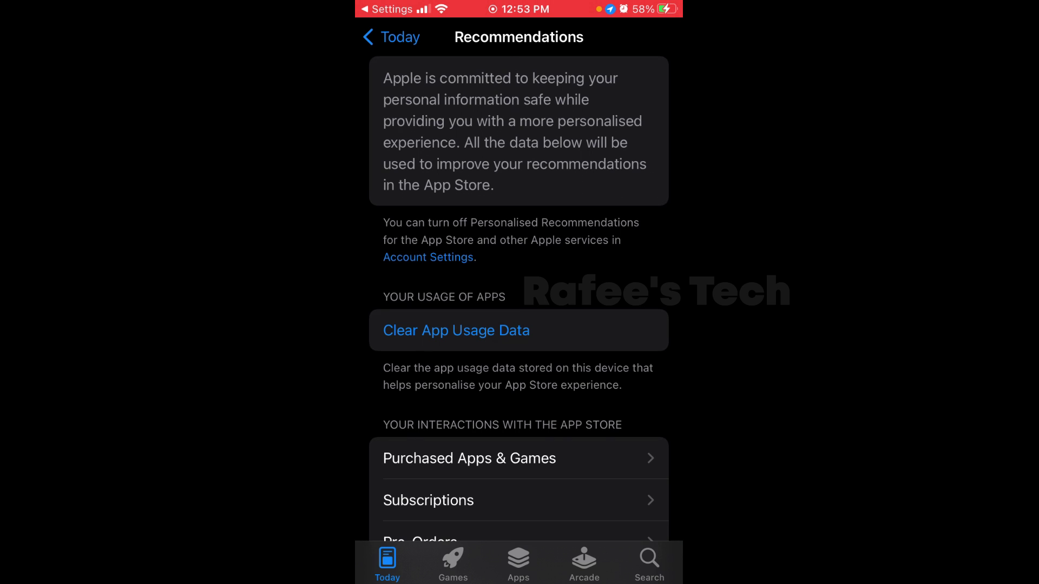
Clear the stored app usage data, confirm it, and swipe back toward Gmail
click(457, 330)
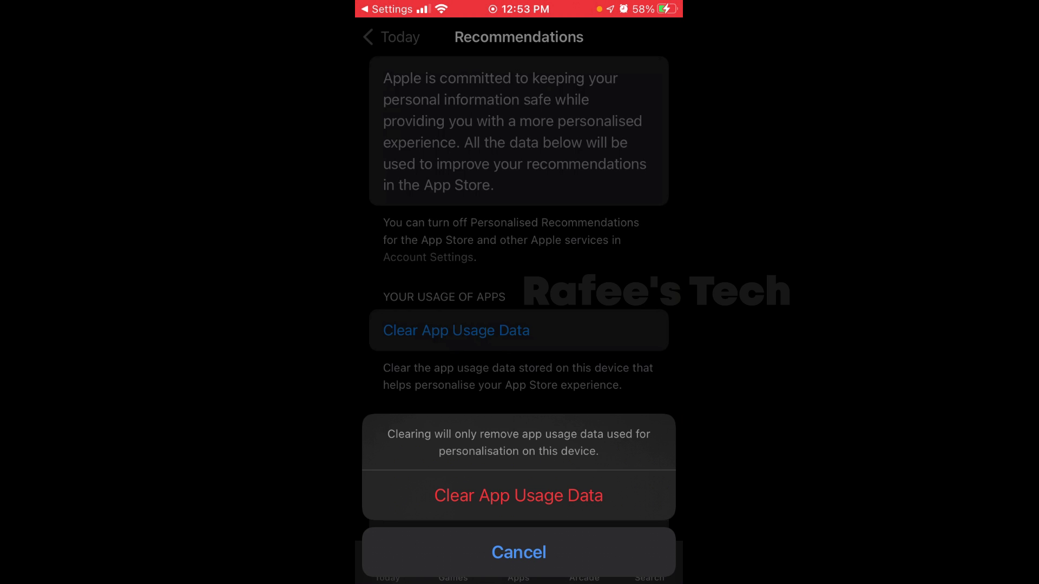
click(518, 495)
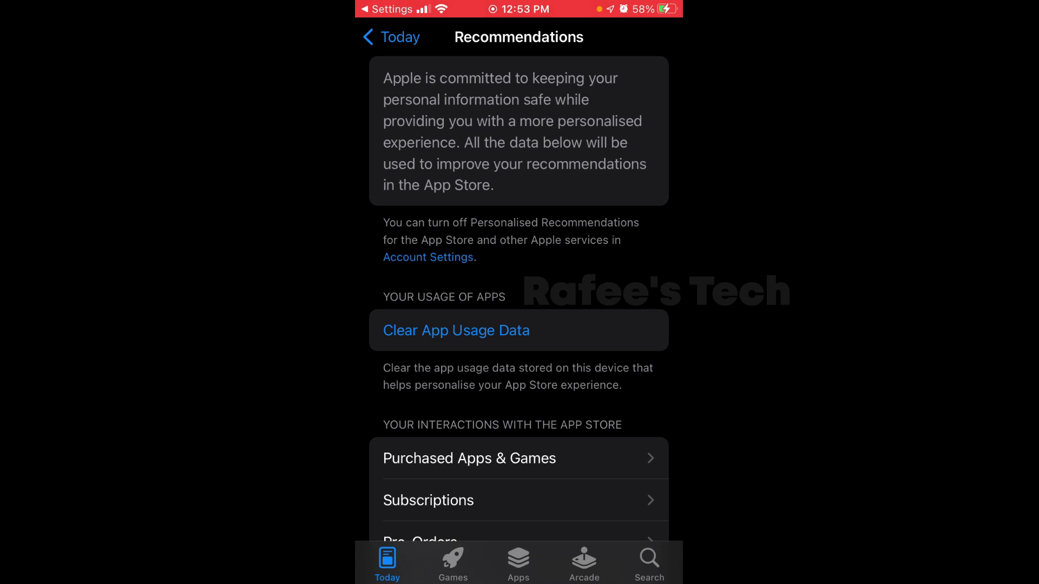
scroll(519, 324, up, 2)
drag(358, 325, 665, 324)
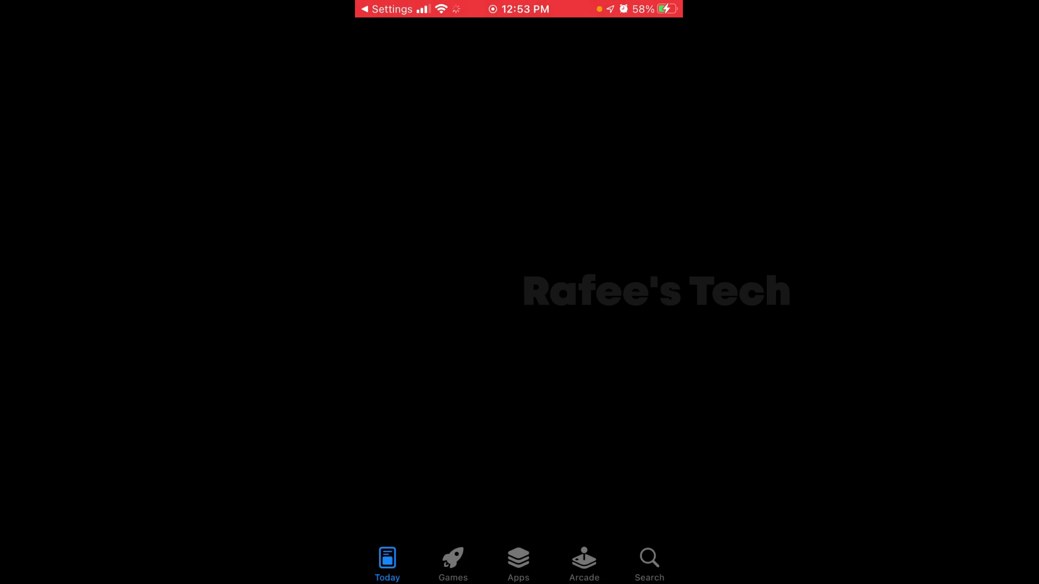
drag(519, 580, 518, 341)
drag(406, 325, 649, 325)
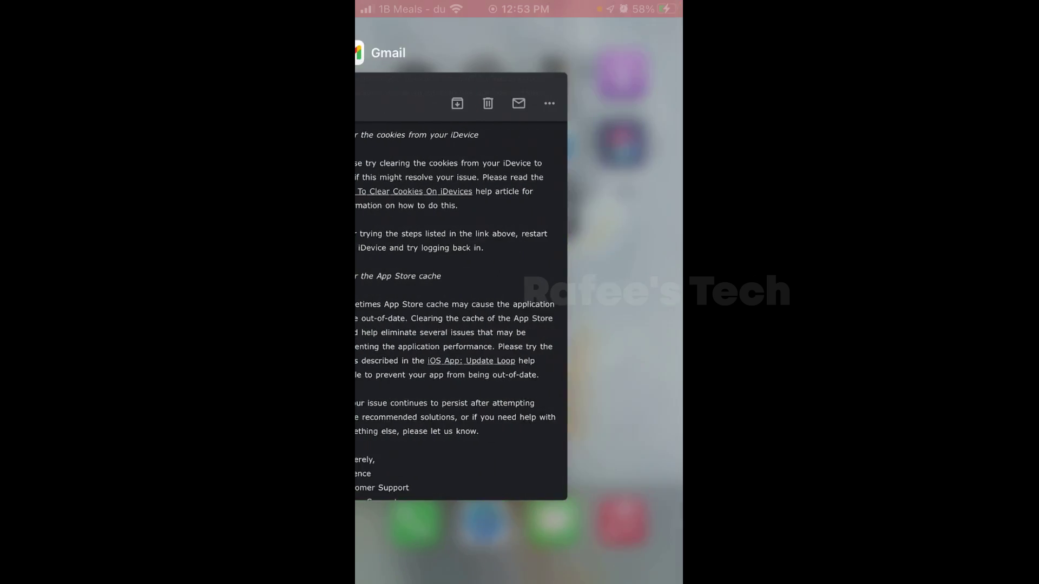
Dismiss the app switcher to the home screen with Camera, Settings and Roblox
click(625, 325)
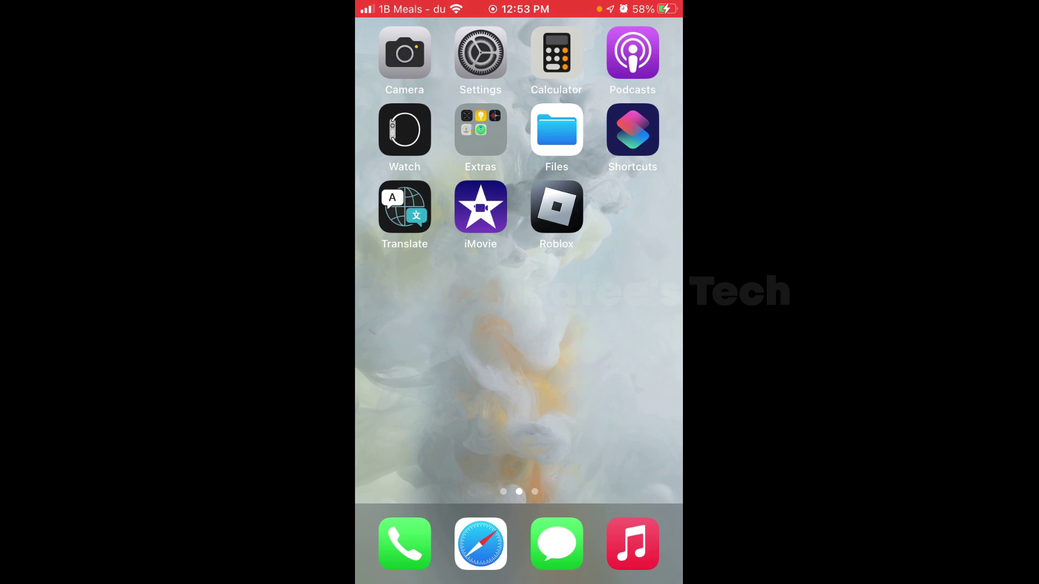